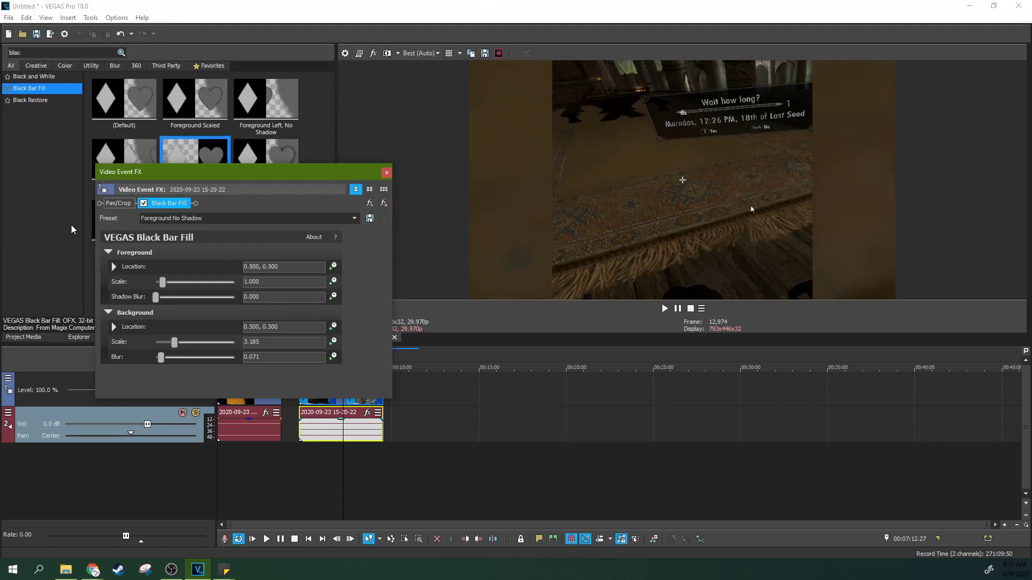
Switch Black Bar Fill off and back on to compare the second clip with and without it
{"action": "left_click", "coordinate": [144, 203]}
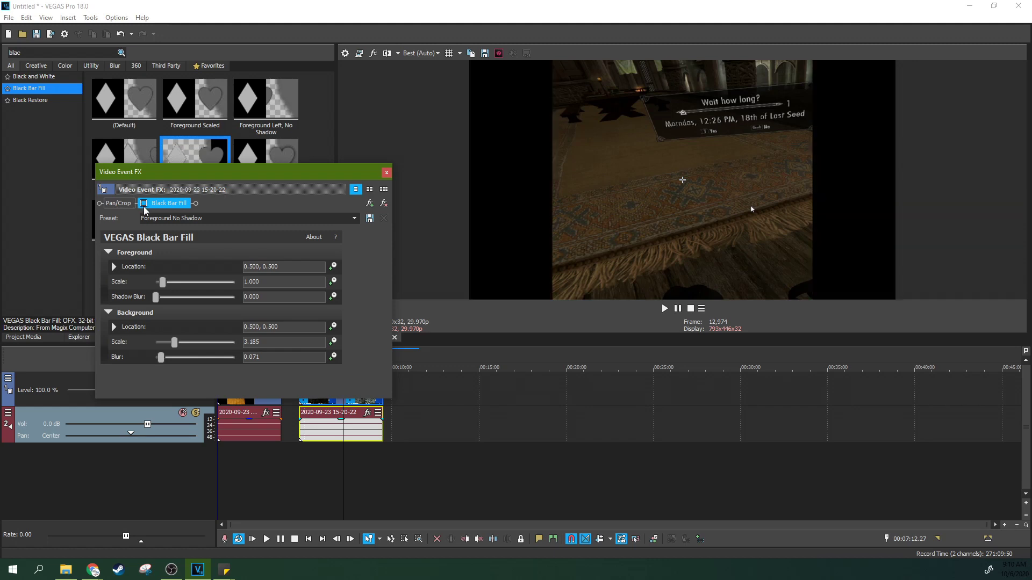
{"action": "left_click", "coordinate": [144, 204]}
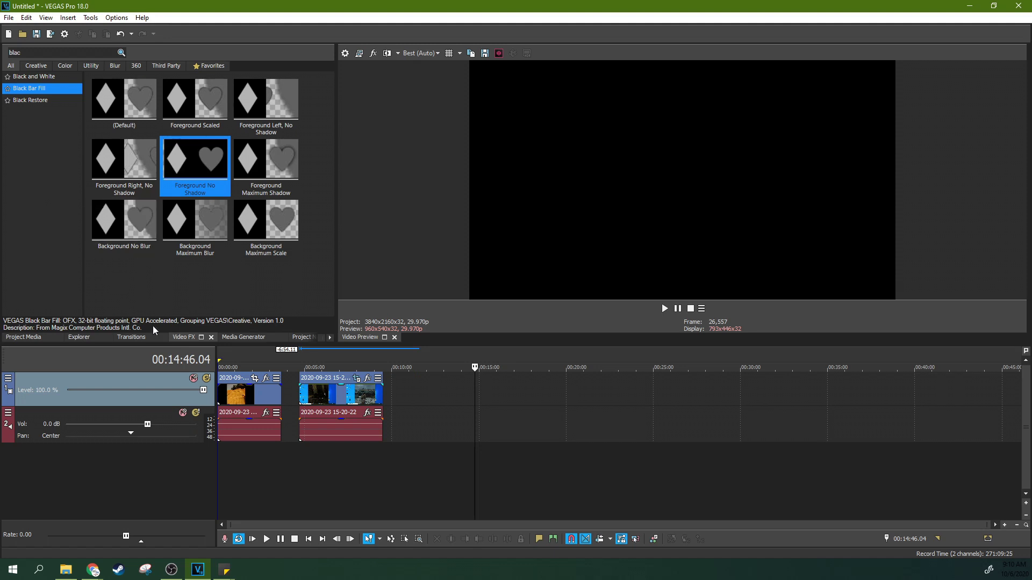
Search Video FX for 'black', show the Black Bar Fill presets, and select the second clip
{"action": "key", "text": "BackSpace"}
{"action": "key", "text": "BackSpace"}
{"action": "key", "text": "BackSpace"}
{"action": "key", "text": "BackSpace"}
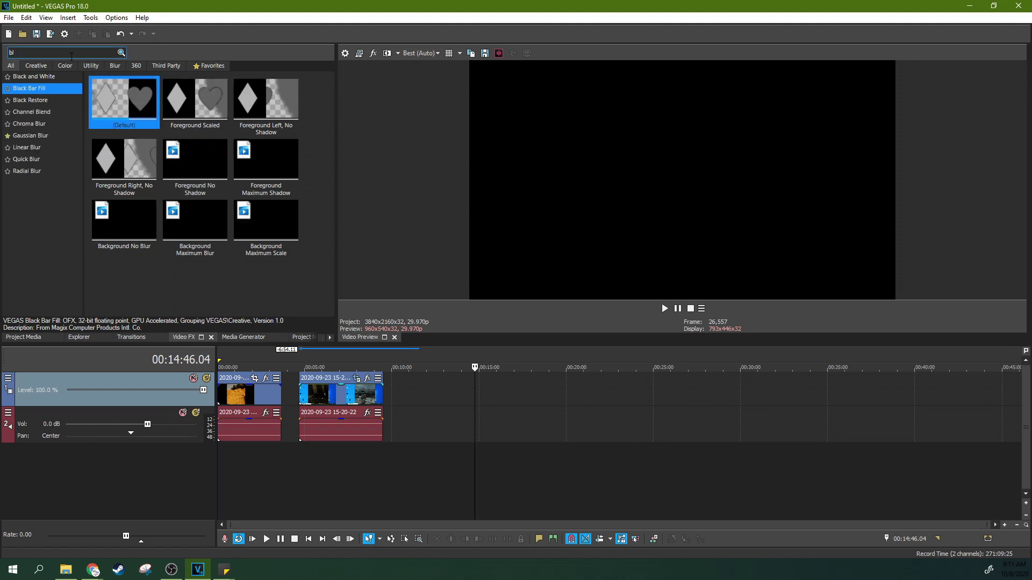
{"action": "type", "text": "black"}
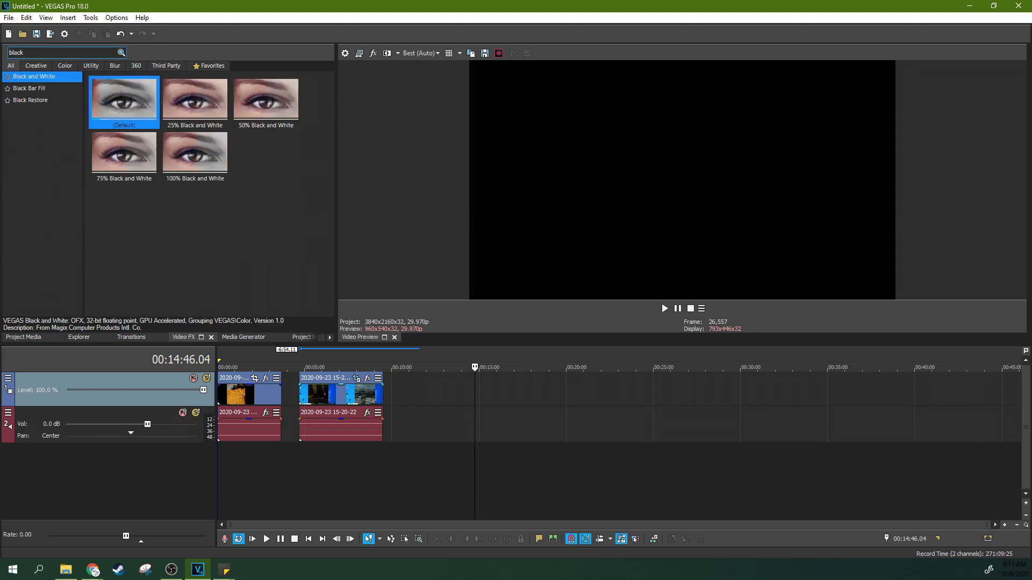
{"action": "left_click", "coordinate": [53, 90]}
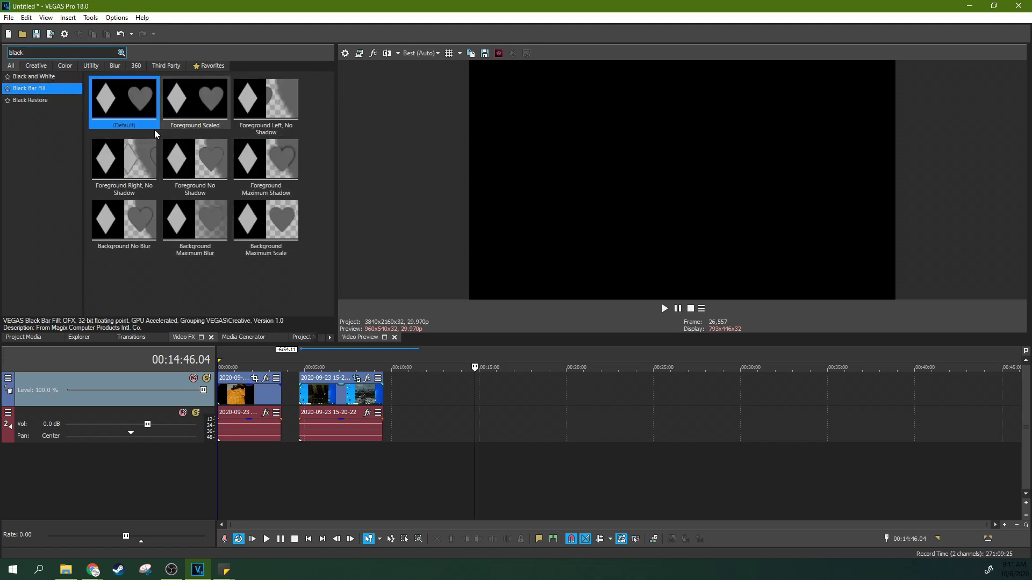
{"action": "left_click", "coordinate": [350, 390]}
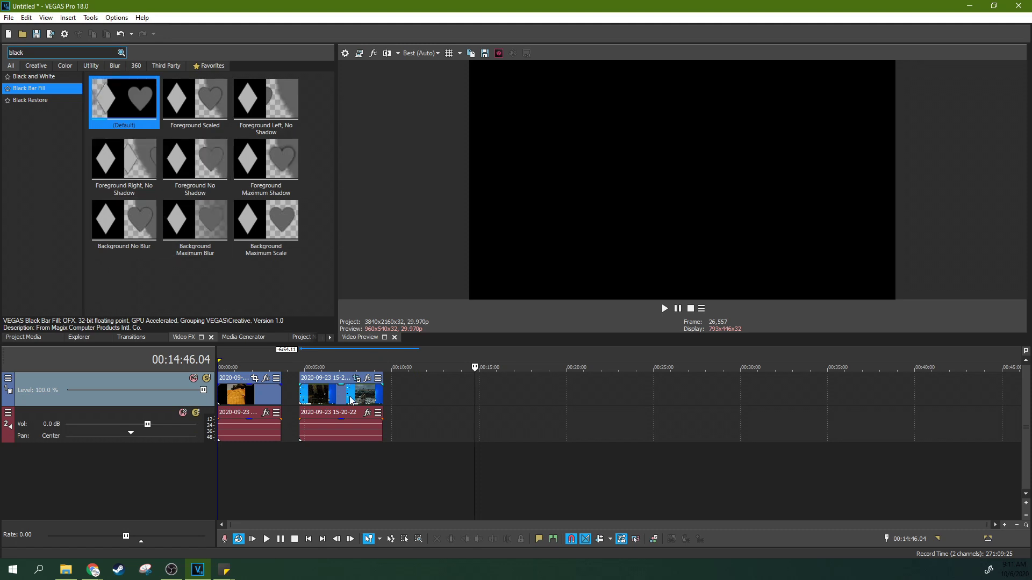
Apply the Foreground No Shadow Black Bar Fill preset to the second clip, then remove it
{"action": "left_click", "coordinate": [308, 397]}
{"action": "left_click", "coordinate": [320, 427]}
{"action": "left_click", "coordinate": [195, 161]}
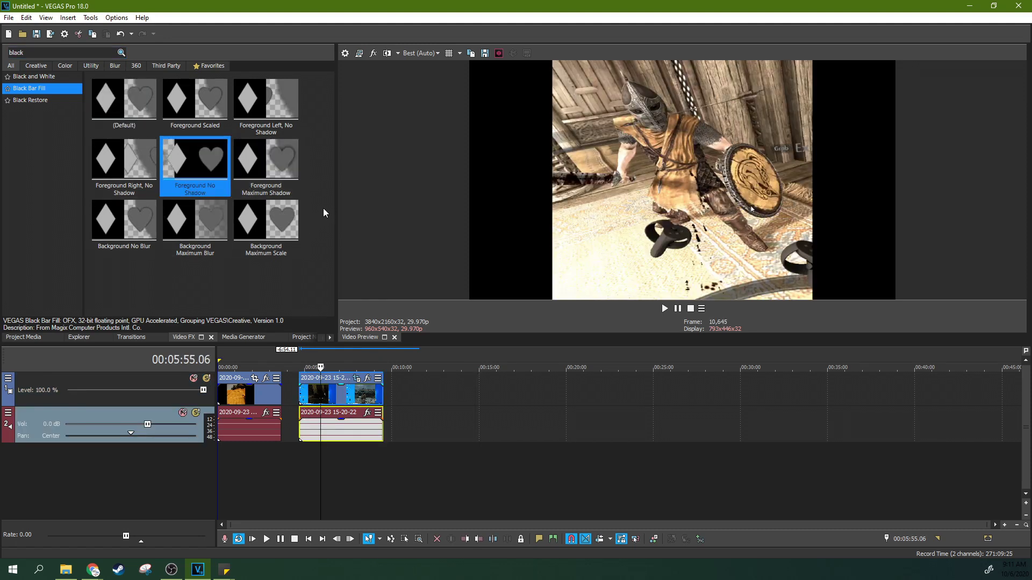
{"action": "left_click_drag", "start_coordinate": [195, 161], "coordinate": [344, 392]}
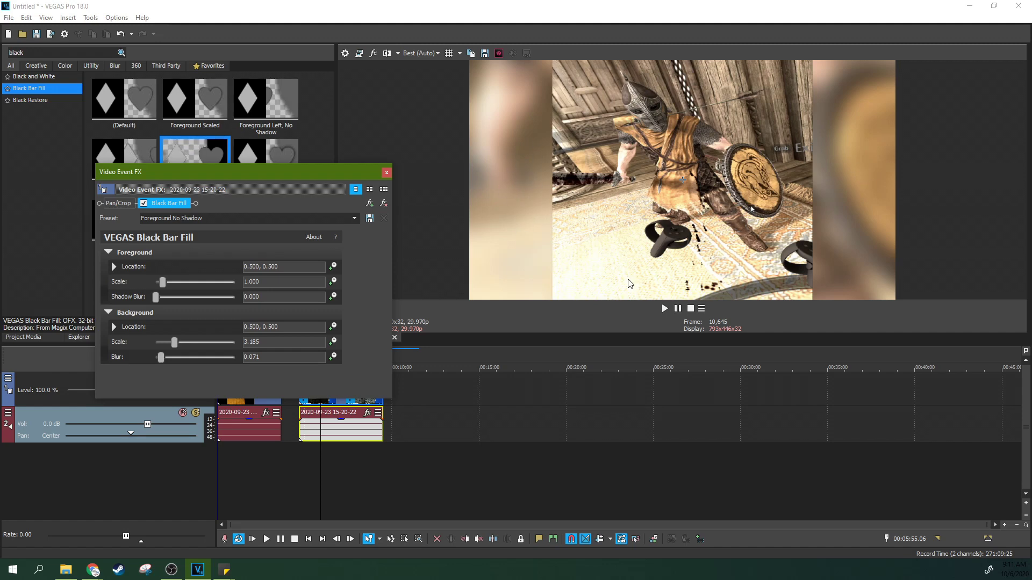
{"action": "left_click", "coordinate": [381, 206]}
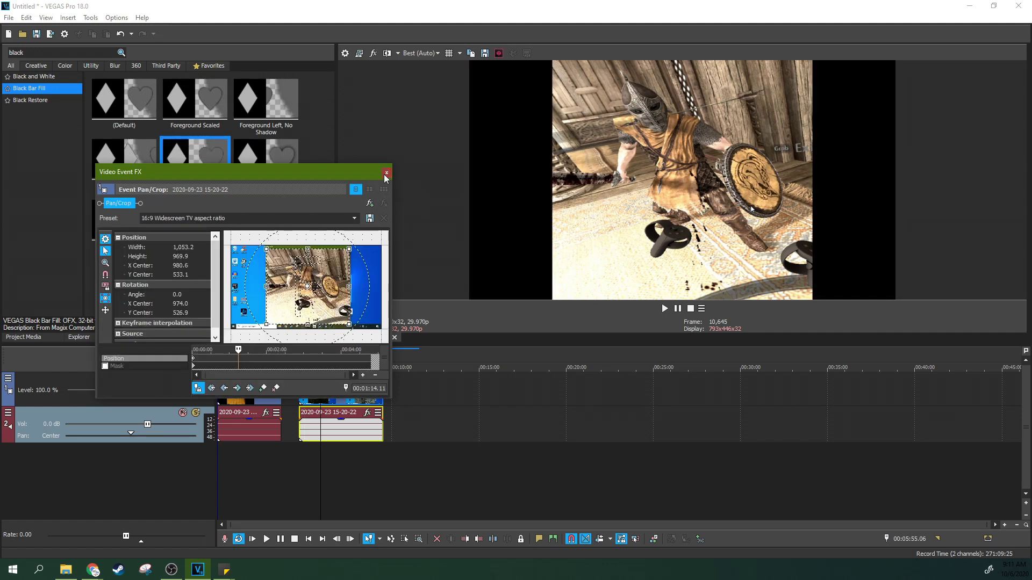
Add a video track, copy the second clip onto it, and move that track beneath the original
{"action": "left_click", "coordinate": [387, 172]}
{"action": "key", "text": "ctrl+shift+q"}
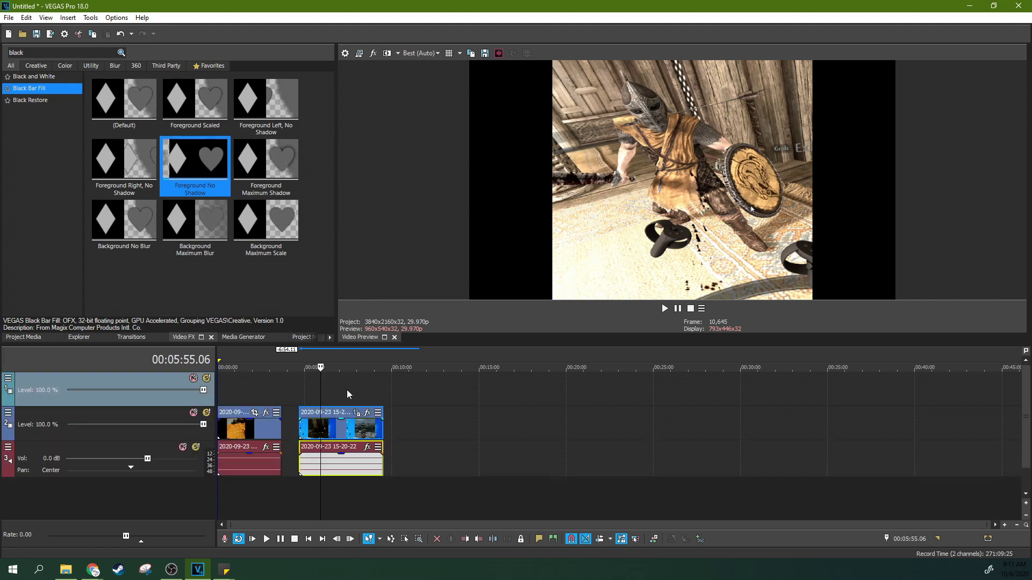
{"action": "left_click_drag", "start_coordinate": [339, 425], "coordinate": [332, 396]}
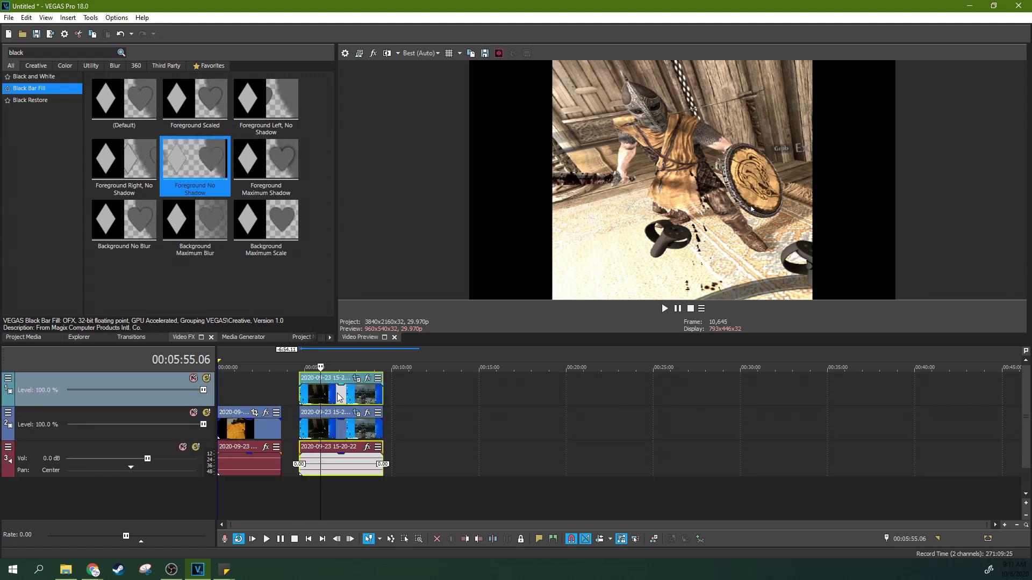
{"action": "left_click", "coordinate": [337, 392]}
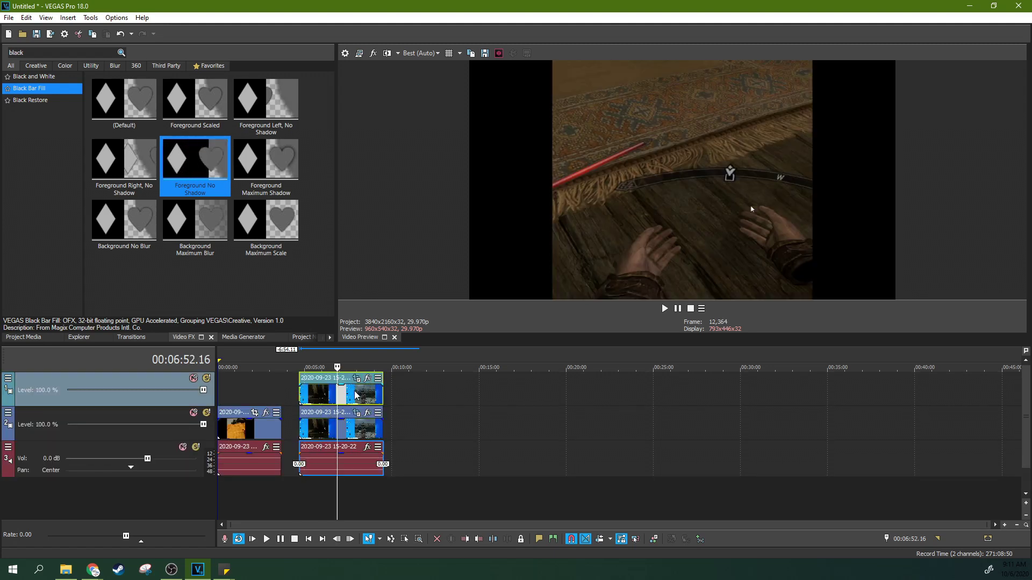
{"action": "left_click", "coordinate": [356, 379]}
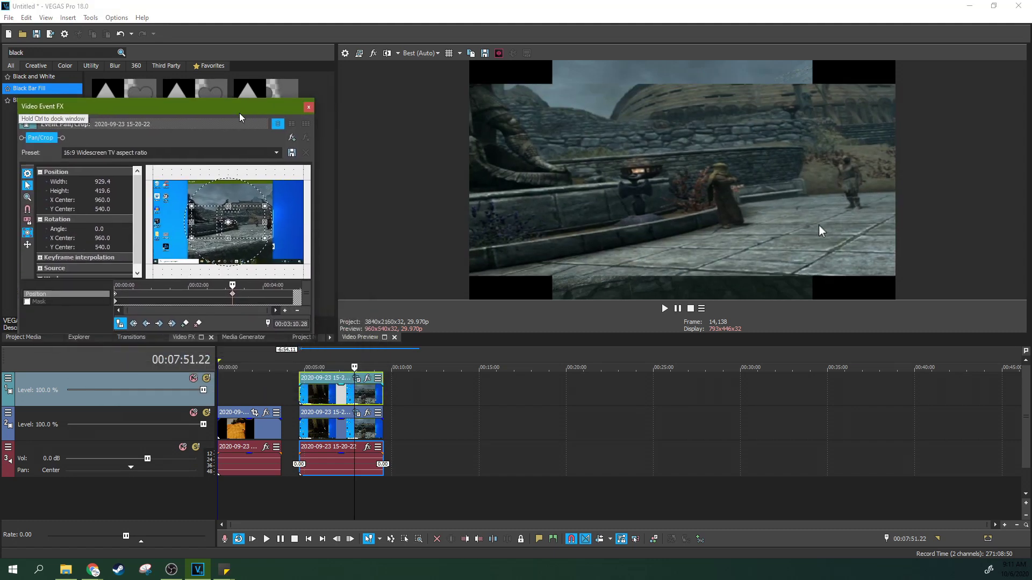
{"action": "left_click_drag", "start_coordinate": [187, 400], "coordinate": [192, 439]}
Reset the copy's Pan/Crop to the 16:9 preset and zoom it in to fill the side areas
{"action": "left_click", "coordinate": [277, 153]}
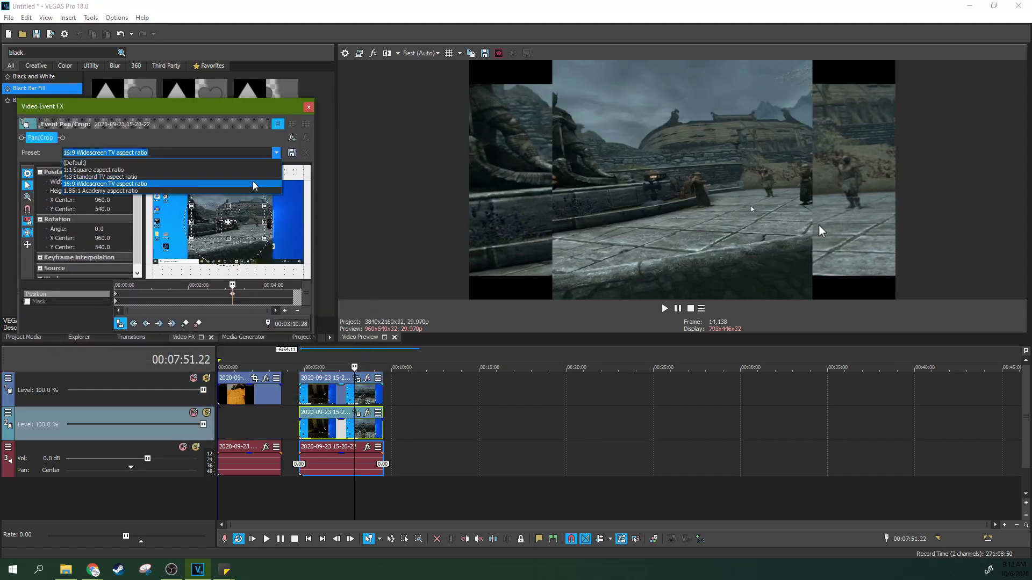
{"action": "left_click", "coordinate": [253, 182]}
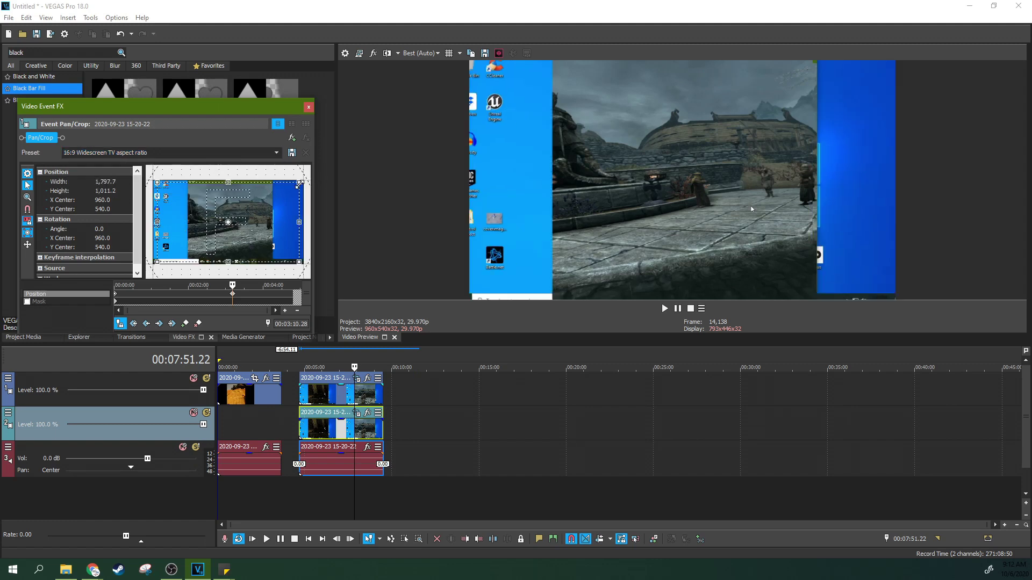
{"action": "left_click_drag", "start_coordinate": [312, 185], "coordinate": [290, 204]}
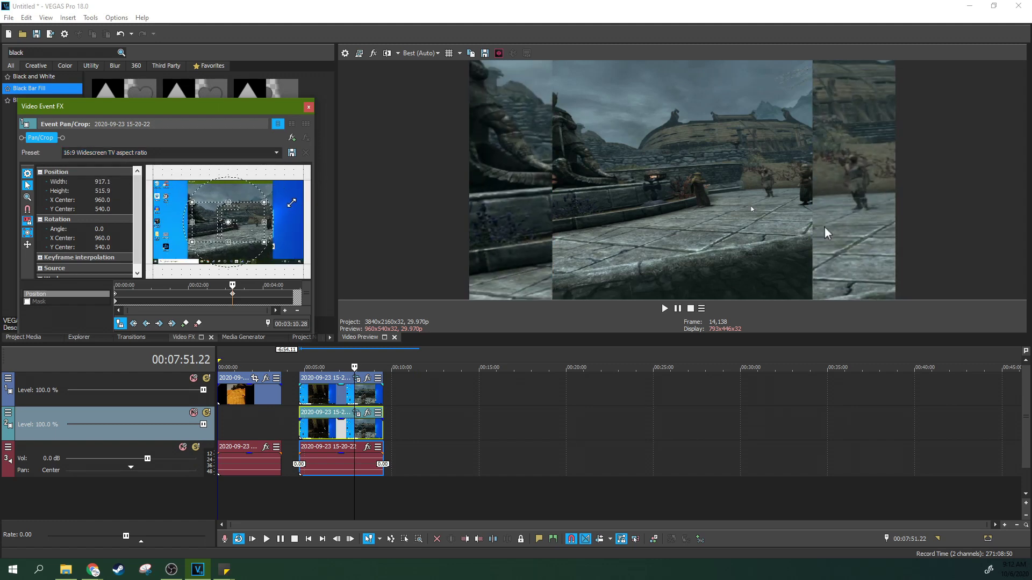
{"action": "left_click", "coordinate": [309, 107]}
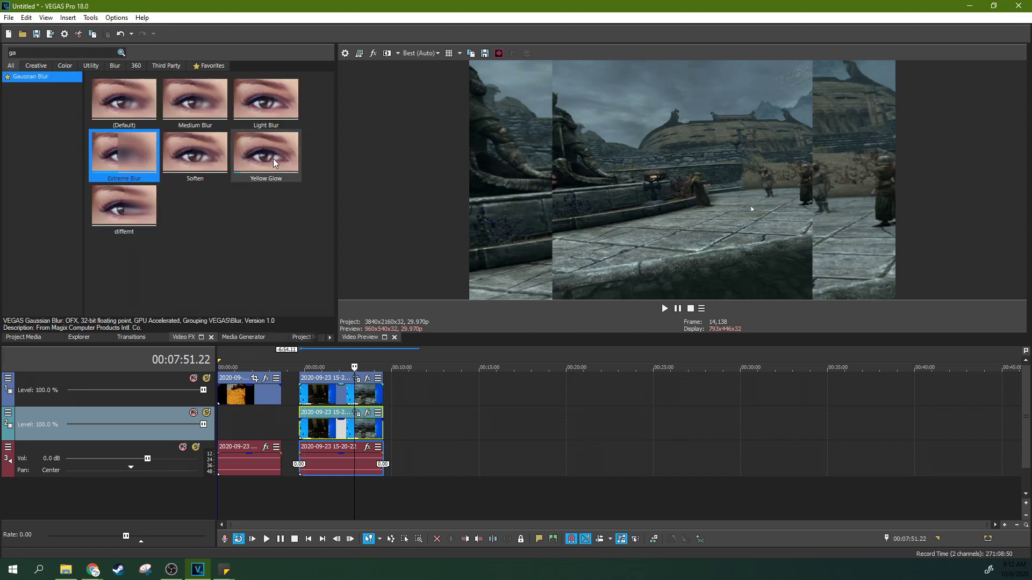
Try Gaussian Blur Medium Blur on the lower copy, remove it, and delete the duplicate track
{"action": "left_click_drag", "start_coordinate": [195, 100], "coordinate": [280, 305]}
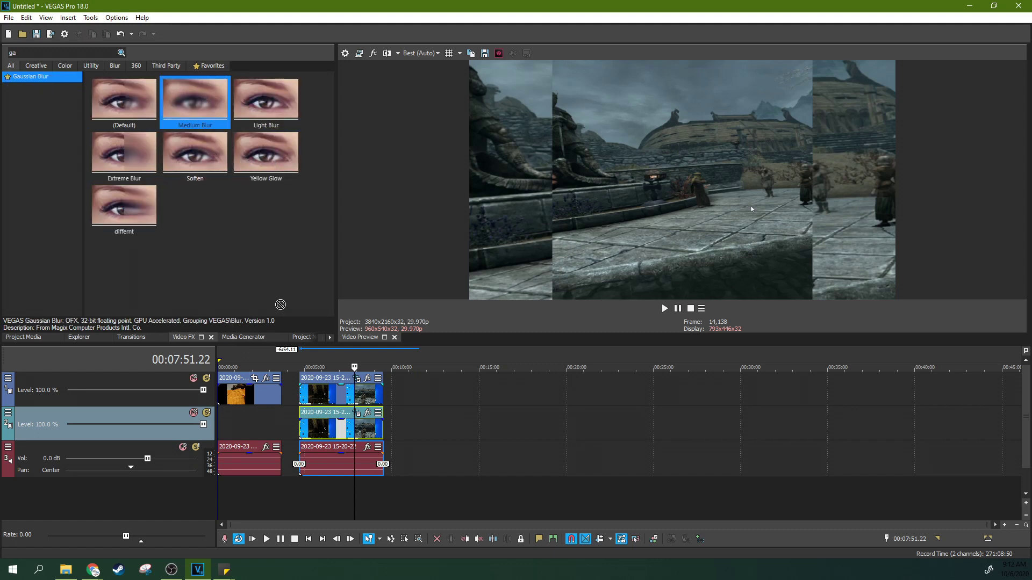
{"action": "left_click_drag", "start_coordinate": [318, 428], "coordinate": [319, 428]}
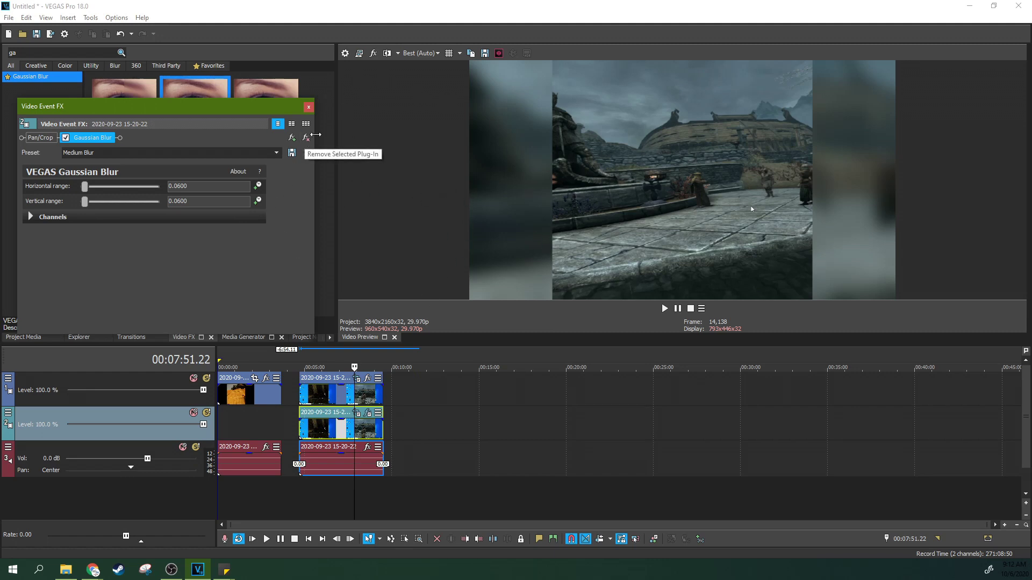
{"action": "left_click", "coordinate": [306, 137]}
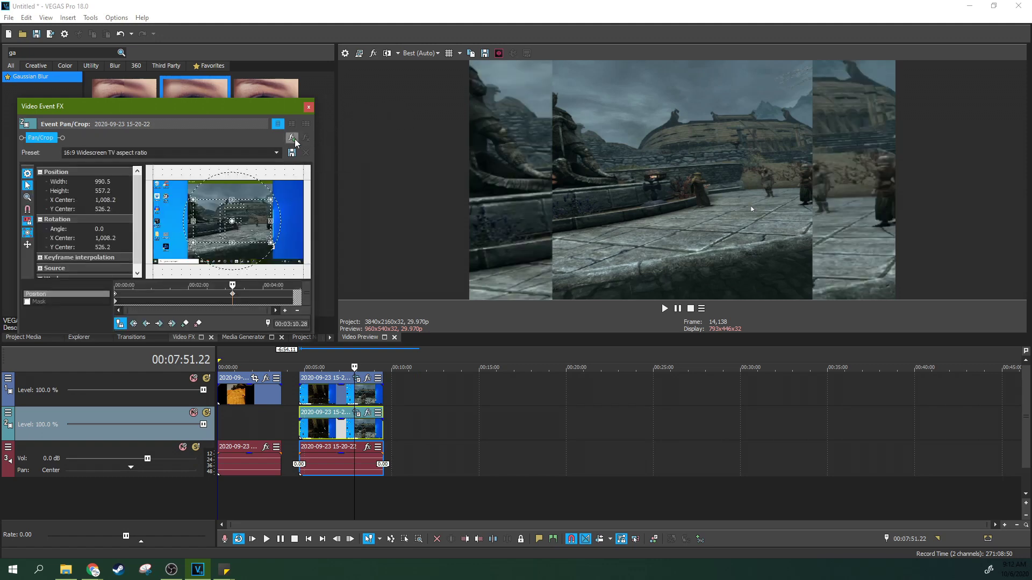
{"action": "left_click", "coordinate": [308, 107]}
{"action": "key", "text": "Delete"}
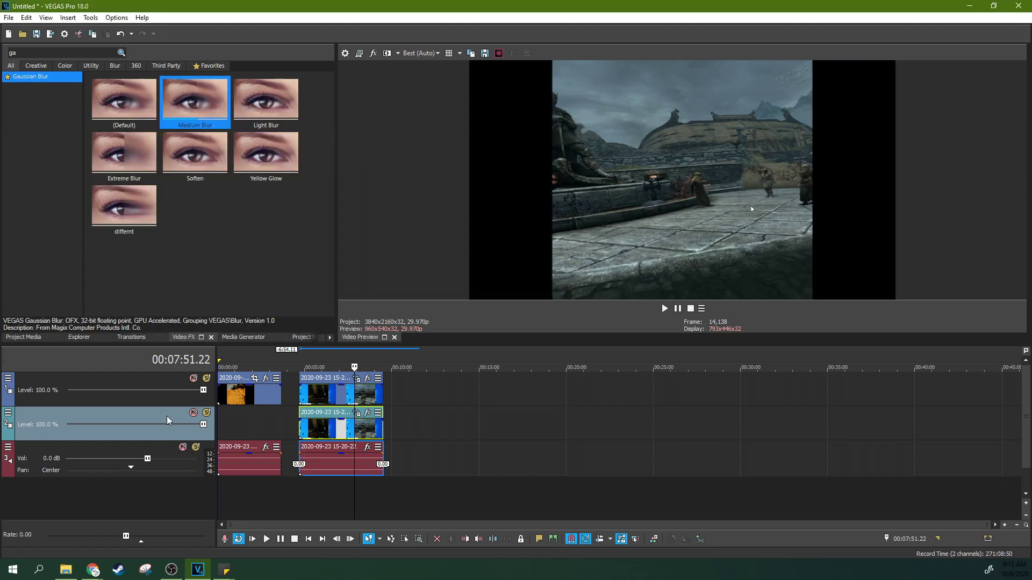
Search Video FX for 'blac' and apply Black Bar Fill's Foreground Maximum Shadow preset to the second clip
{"action": "left_click", "coordinate": [326, 395]}
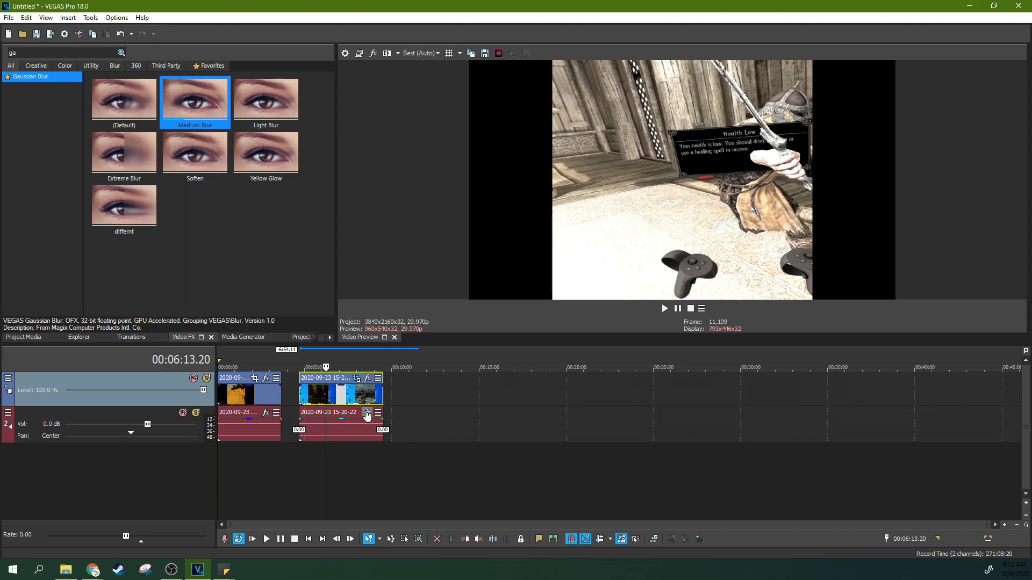
{"action": "left_click", "coordinate": [354, 422]}
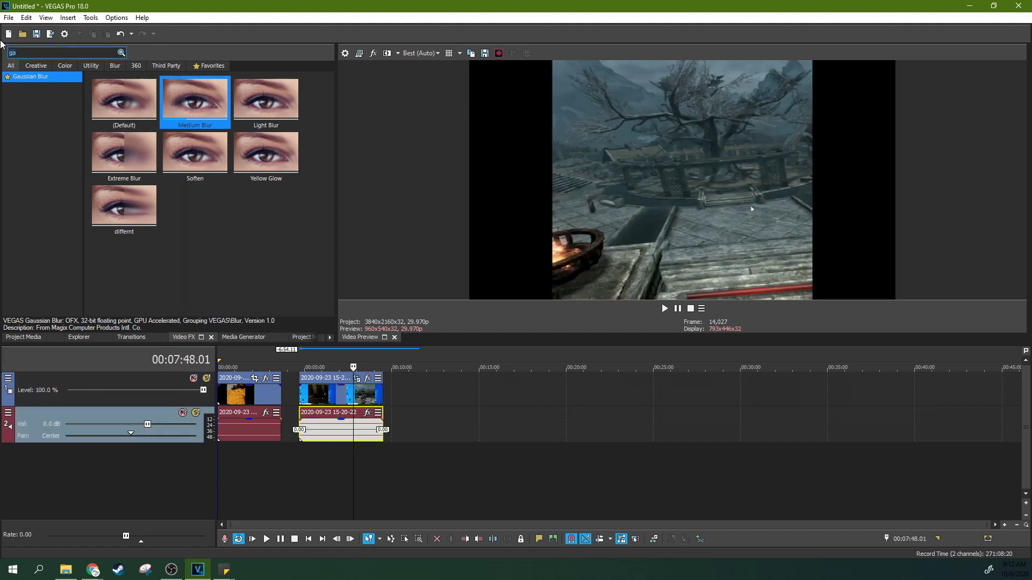
{"action": "key", "text": "BackSpace"}
{"action": "key", "text": "BackSpace"}
{"action": "type", "text": "c"}
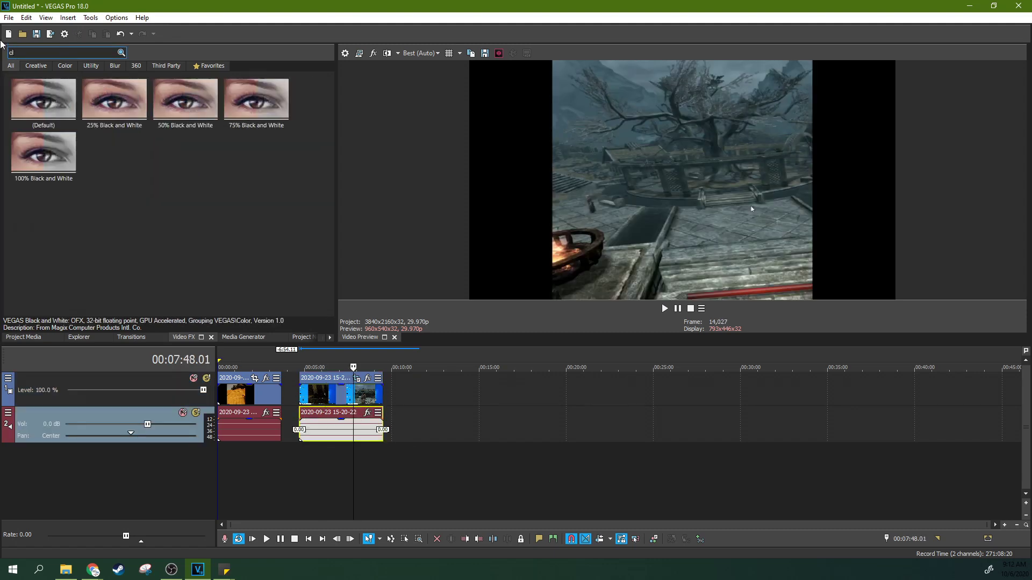
{"action": "key", "text": "BackSpace"}
{"action": "type", "text": "blac"}
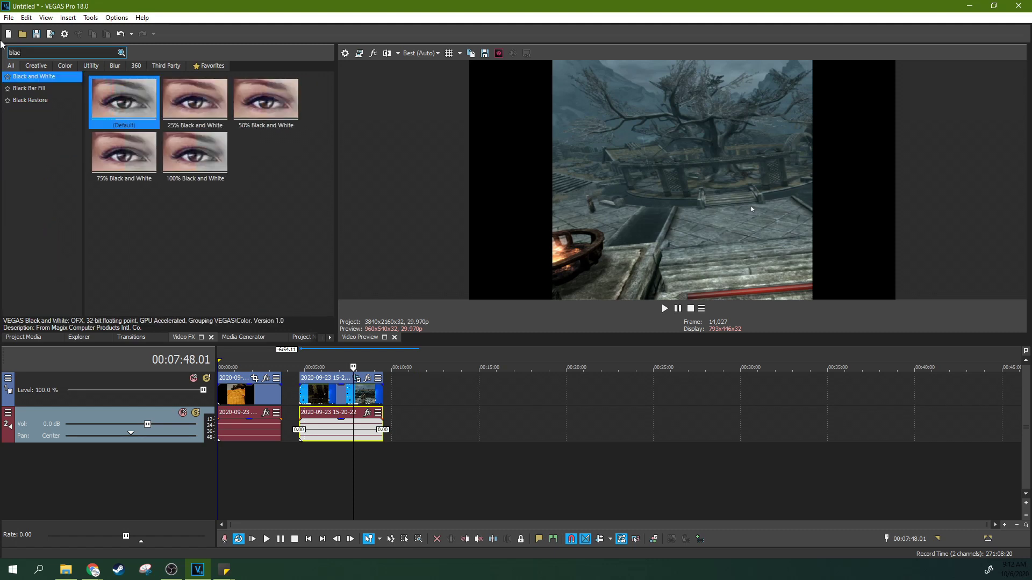
{"action": "left_click", "coordinate": [25, 88]}
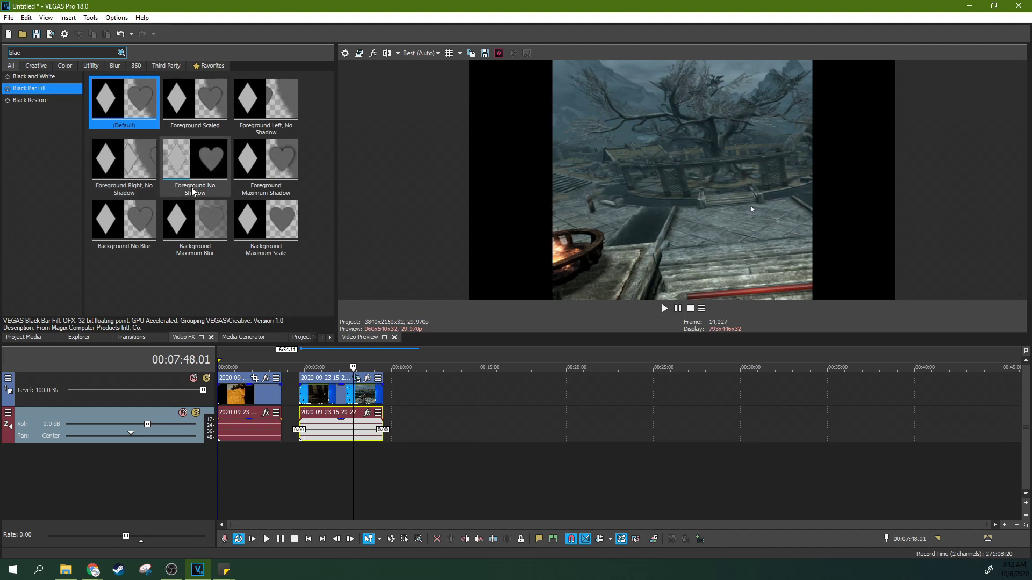
{"action": "left_click_drag", "start_coordinate": [264, 188], "coordinate": [334, 395]}
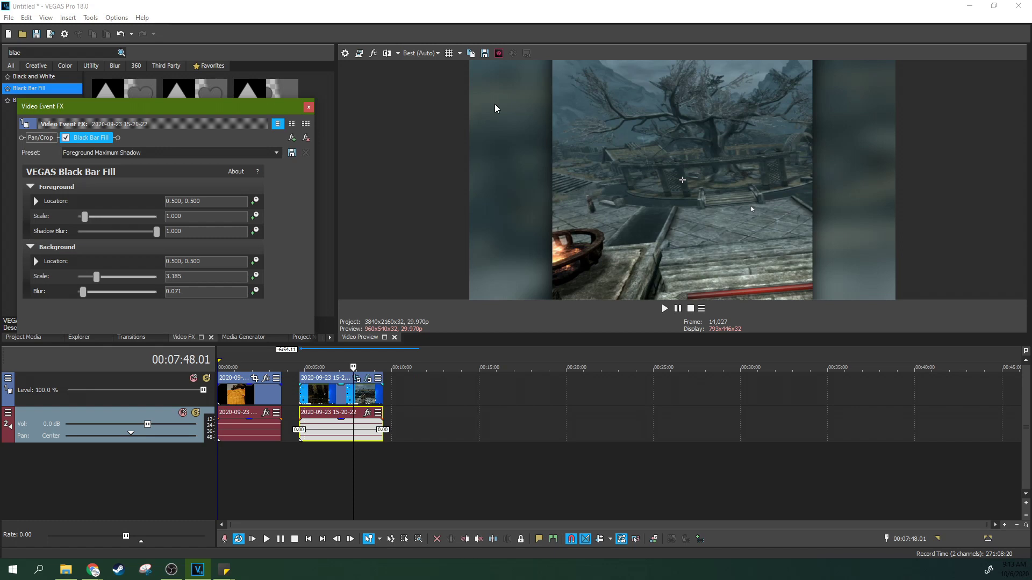
Try moving the foreground, undo back to 0.500, 0.500, and return Shadow Blur to 1.000
{"action": "left_click_drag", "start_coordinate": [218, 105], "coordinate": [360, 103]}
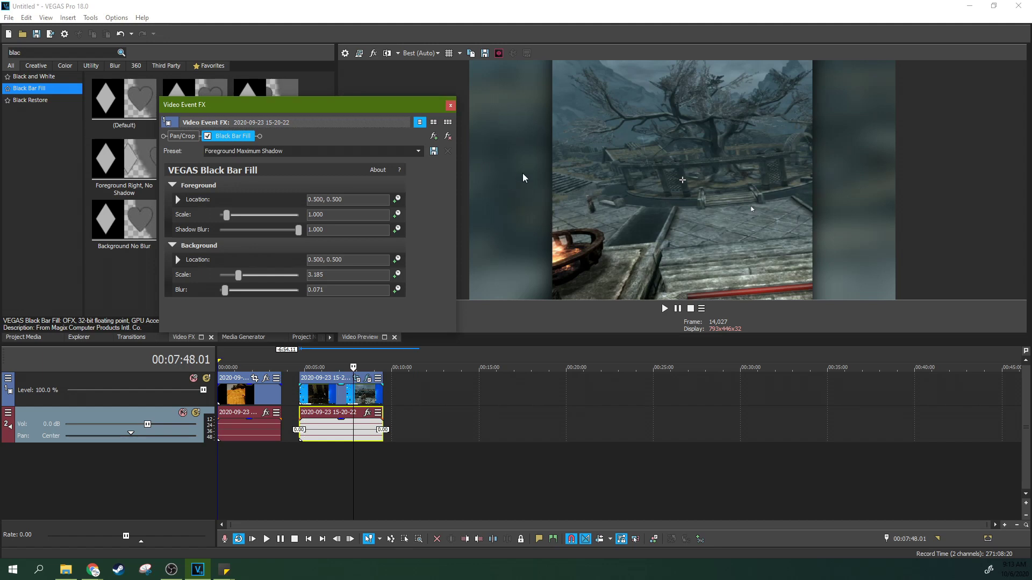
{"action": "left_click", "coordinate": [177, 200]}
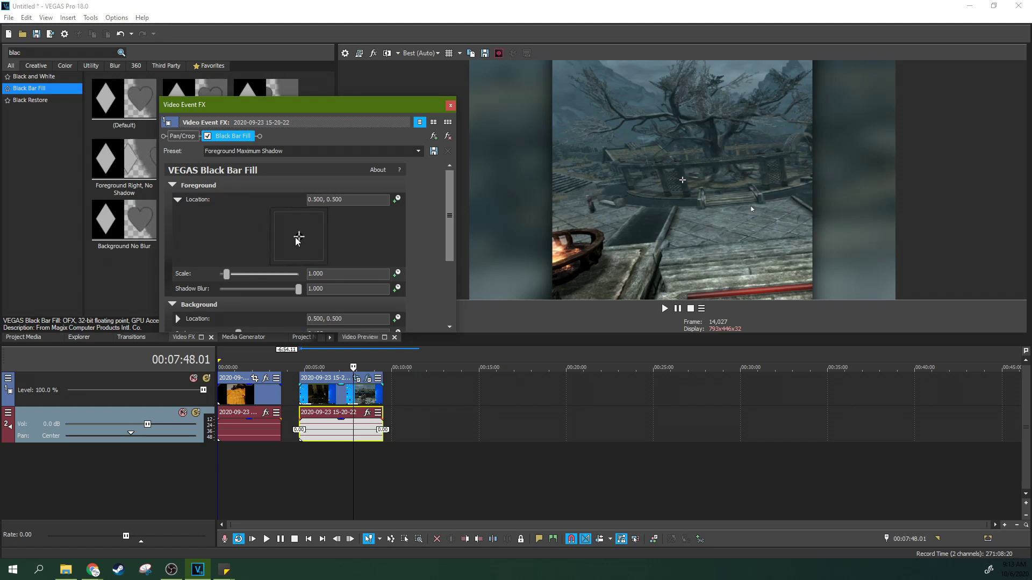
{"action": "mouse_move", "coordinate": [297, 240]}
{"action": "left_mouse_down"}
{"action": "mouse_move", "coordinate": [283, 233]}
{"action": "mouse_move", "coordinate": [307, 247]}
{"action": "mouse_move", "coordinate": [300, 242]}
{"action": "left_mouse_up"}
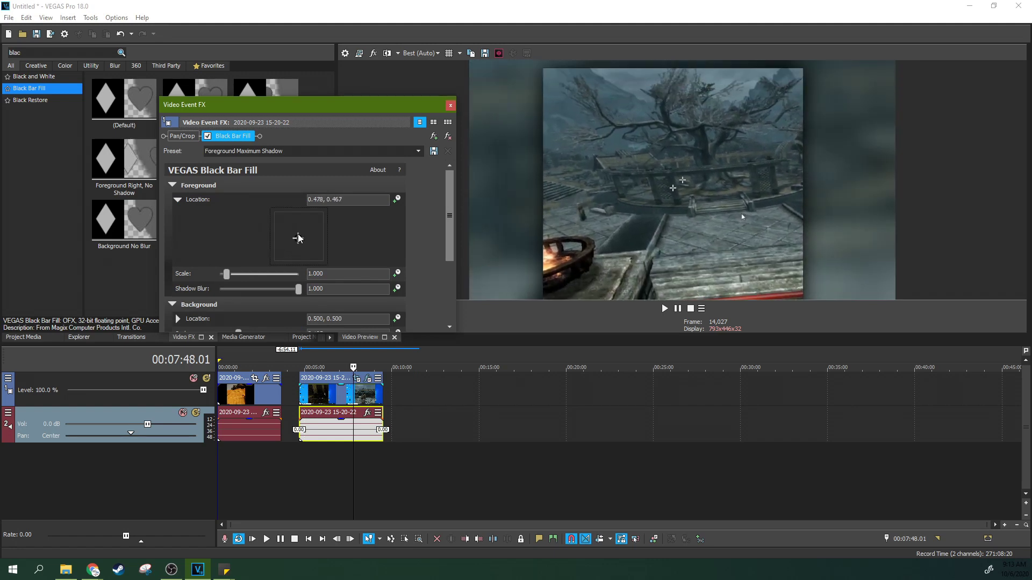
{"action": "key", "text": "ctrl+z"}
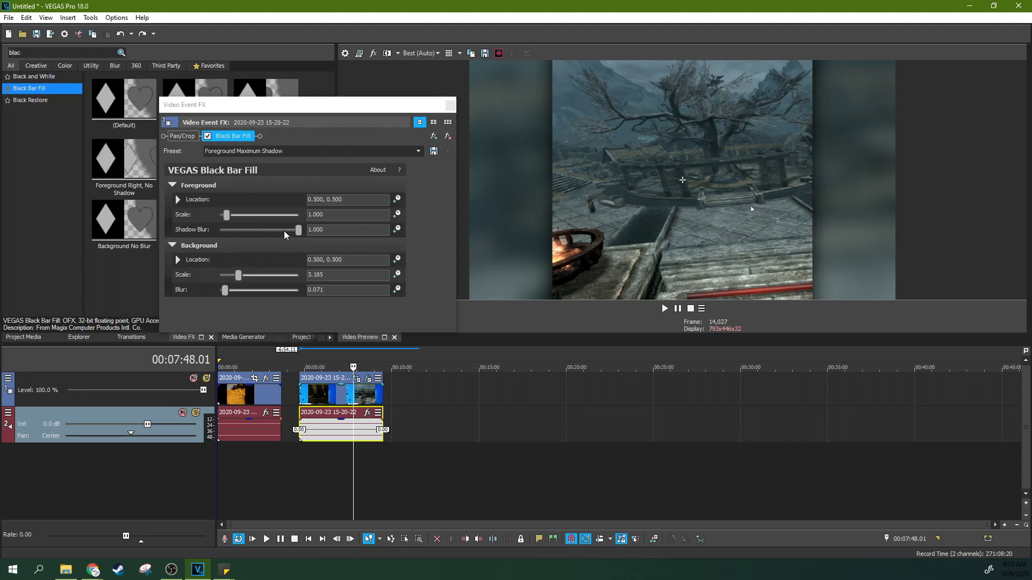
{"action": "left_click", "coordinate": [295, 229]}
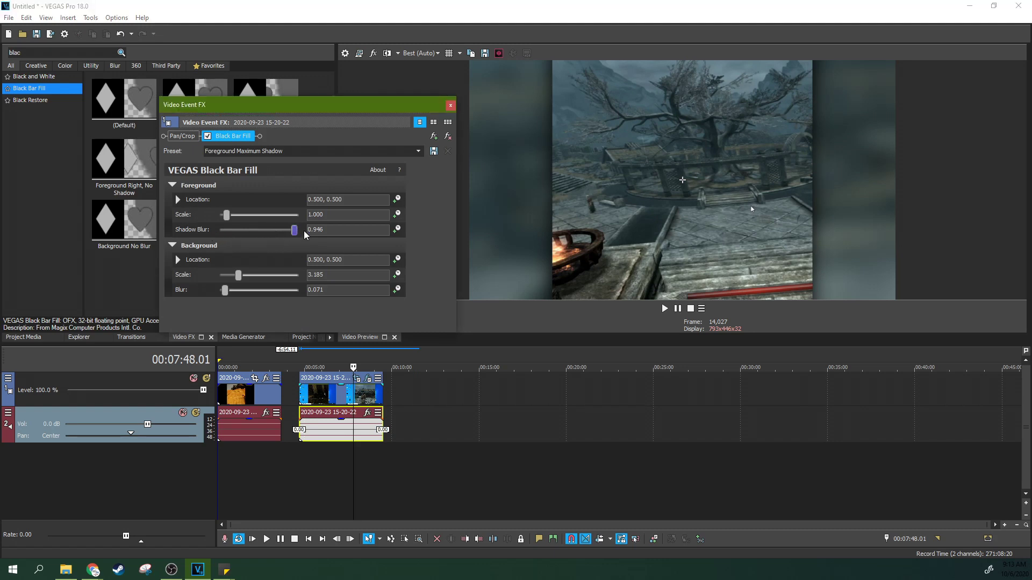
{"action": "left_click_drag", "start_coordinate": [282, 230], "coordinate": [305, 237]}
Offset the background to 0.489, 0.554, scale it to 3.388, and raise its Blur to 0.075
{"action": "left_click", "coordinate": [178, 260]}
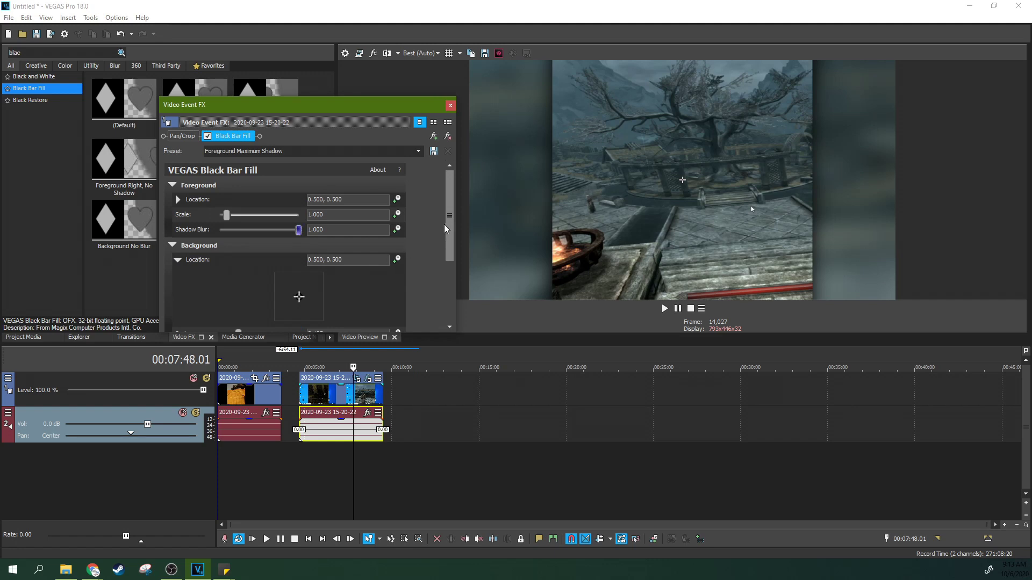
{"action": "left_click_drag", "start_coordinate": [449, 221], "coordinate": [449, 254]}
{"action": "left_click", "coordinate": [296, 267]}
{"action": "mouse_move", "coordinate": [296, 269]}
{"action": "left_mouse_down"}
{"action": "mouse_move", "coordinate": [323, 281]}
{"action": "mouse_move", "coordinate": [304, 288]}
{"action": "mouse_move", "coordinate": [307, 306]}
{"action": "mouse_move", "coordinate": [299, 280]}
{"action": "left_mouse_up"}
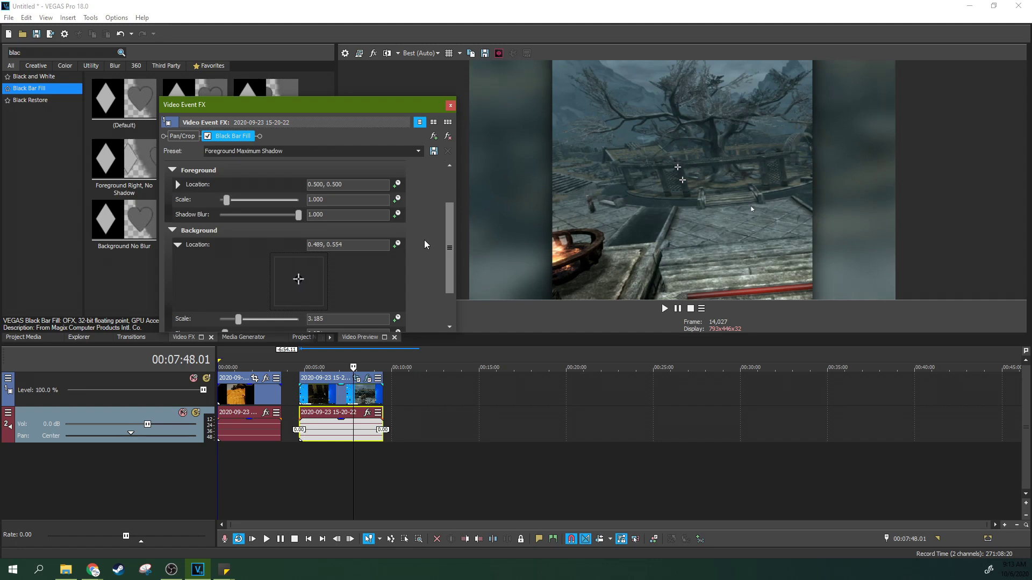
{"action": "scroll", "coordinate": [447, 234], "scroll_direction": "down", "scroll_amount": 1}
{"action": "left_click_drag", "start_coordinate": [240, 307], "coordinate": [221, 330]}
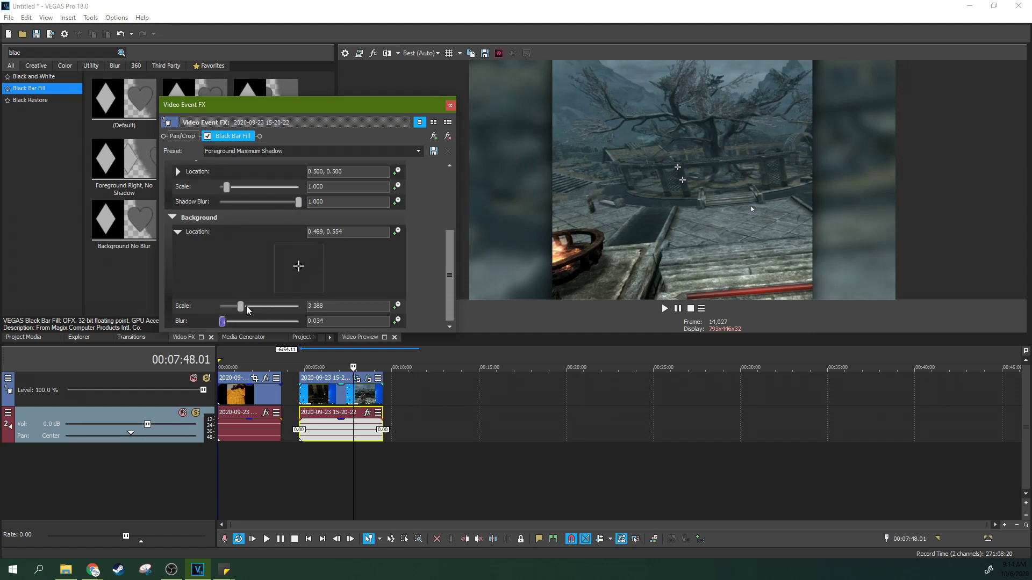
{"action": "left_click", "coordinate": [238, 321]}
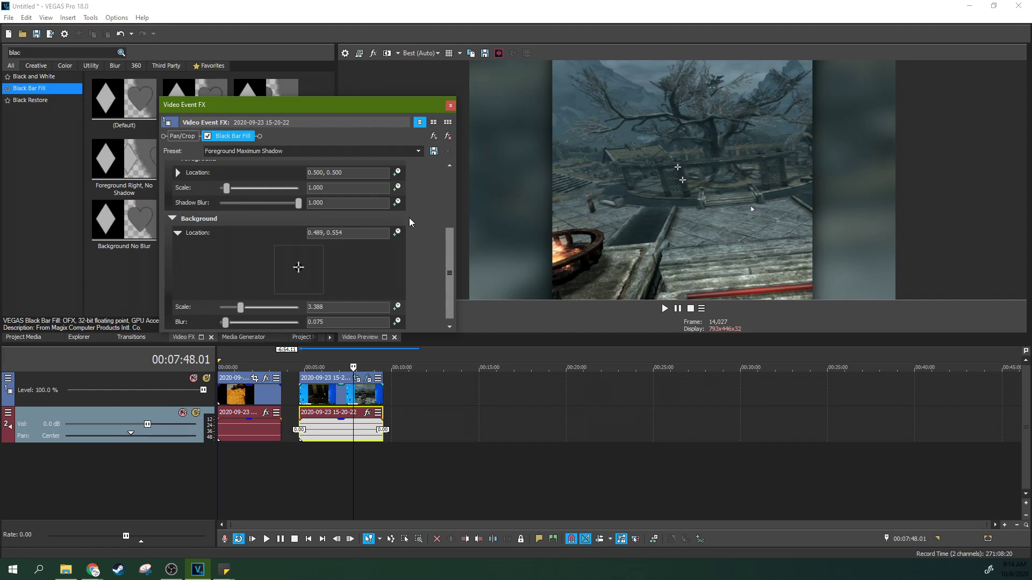
Try the Foreground No Shadow preset on the first clip, then remove Black Bar Fill again
{"action": "left_click", "coordinate": [451, 105]}
{"action": "left_click", "coordinate": [240, 395]}
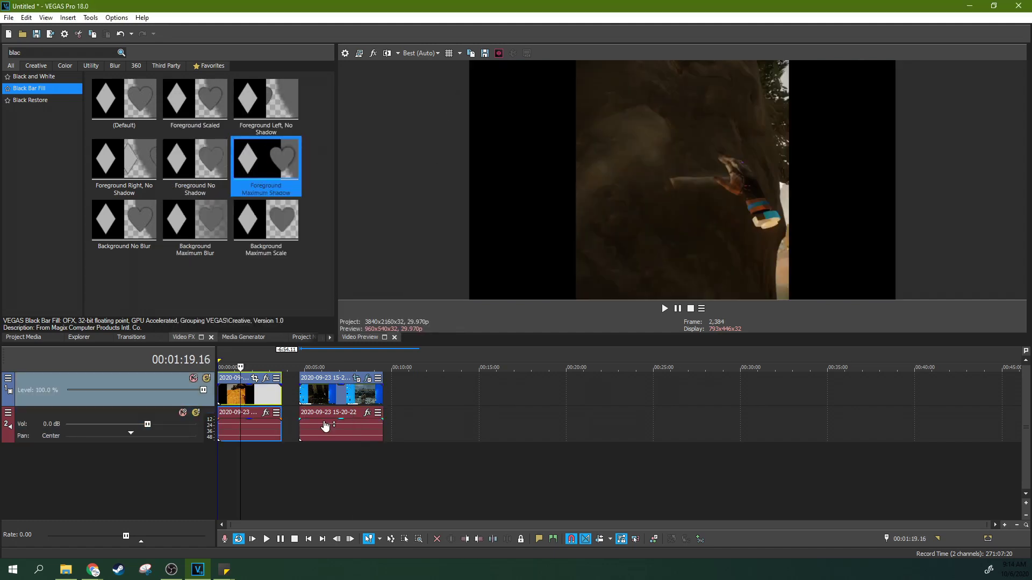
{"action": "left_click", "coordinate": [195, 162]}
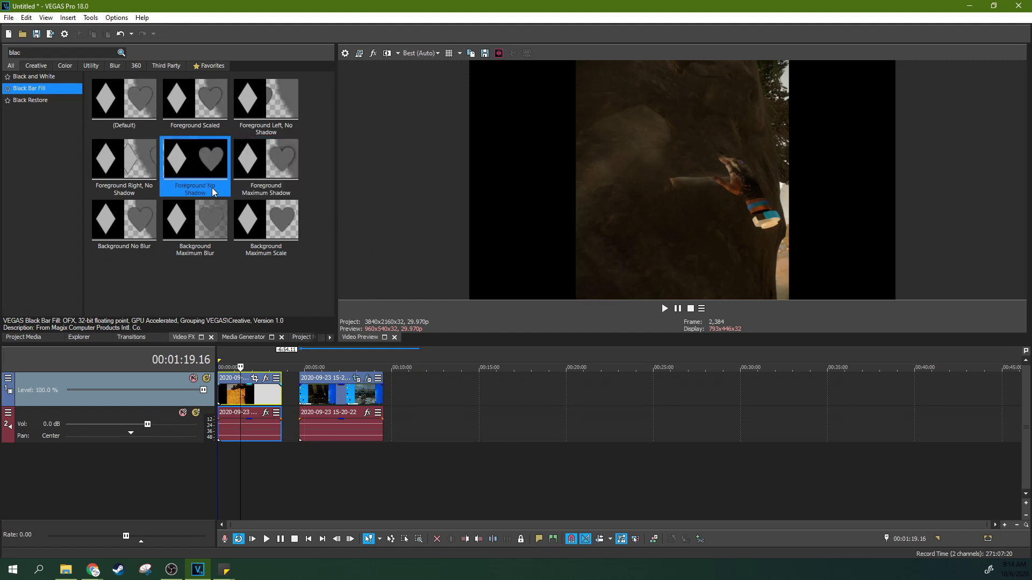
{"action": "left_click_drag", "start_coordinate": [195, 220], "coordinate": [256, 403]}
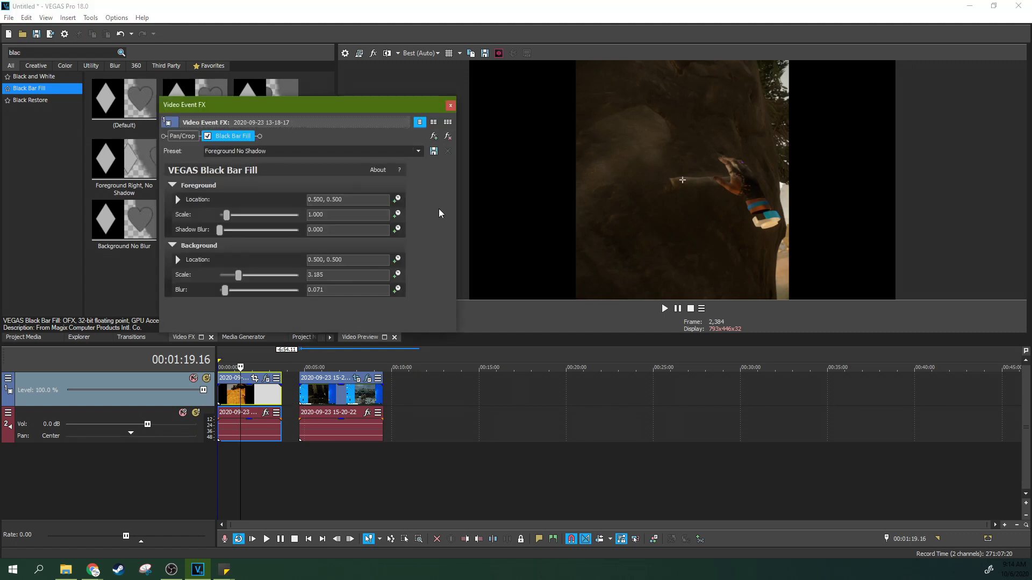
{"action": "left_click", "coordinate": [451, 139]}
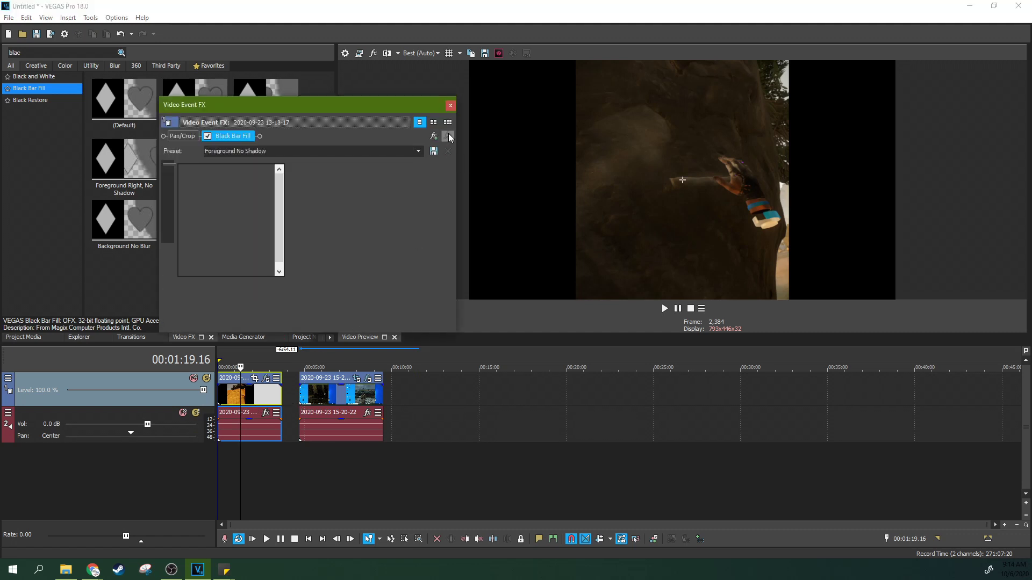
{"action": "left_click", "coordinate": [451, 107]}
Compare both clips in the preview, then view the project's 3,840 × 2,160, 29.970 fps properties
{"action": "left_click", "coordinate": [258, 392]}
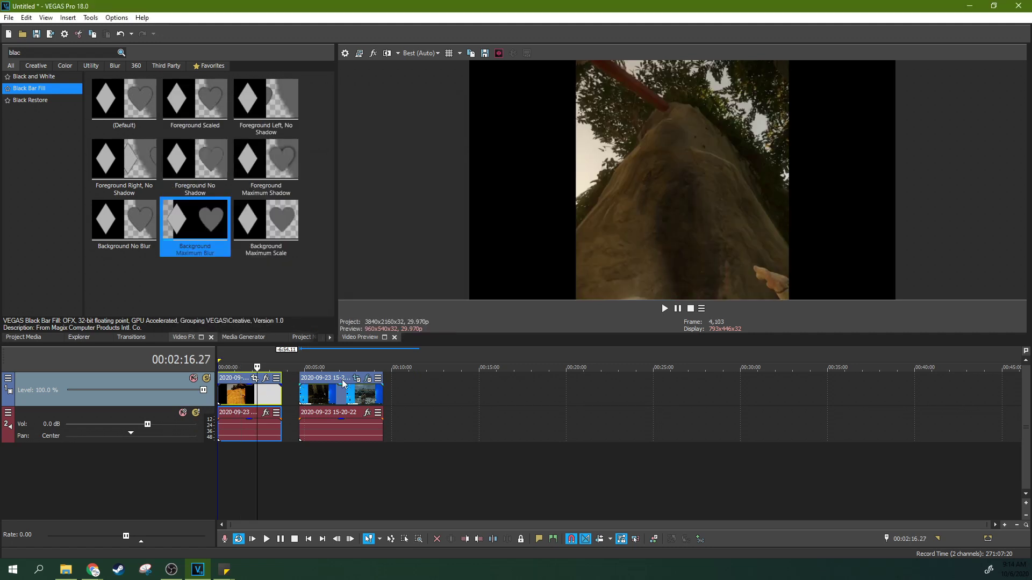
{"action": "scroll", "coordinate": [344, 383], "scroll_direction": "up", "scroll_amount": 3}
{"action": "left_click", "coordinate": [423, 395]}
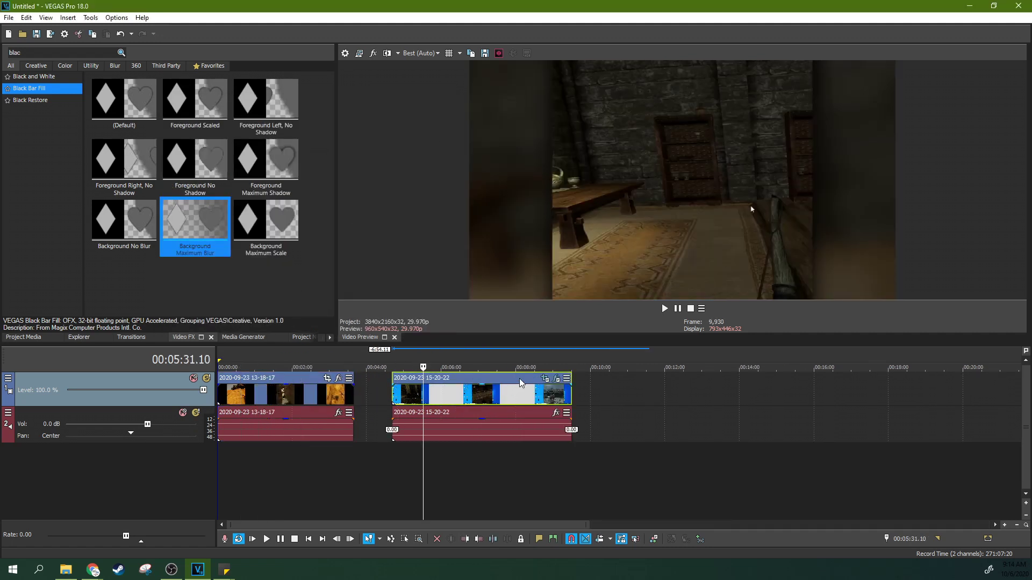
{"action": "left_click", "coordinate": [486, 406]}
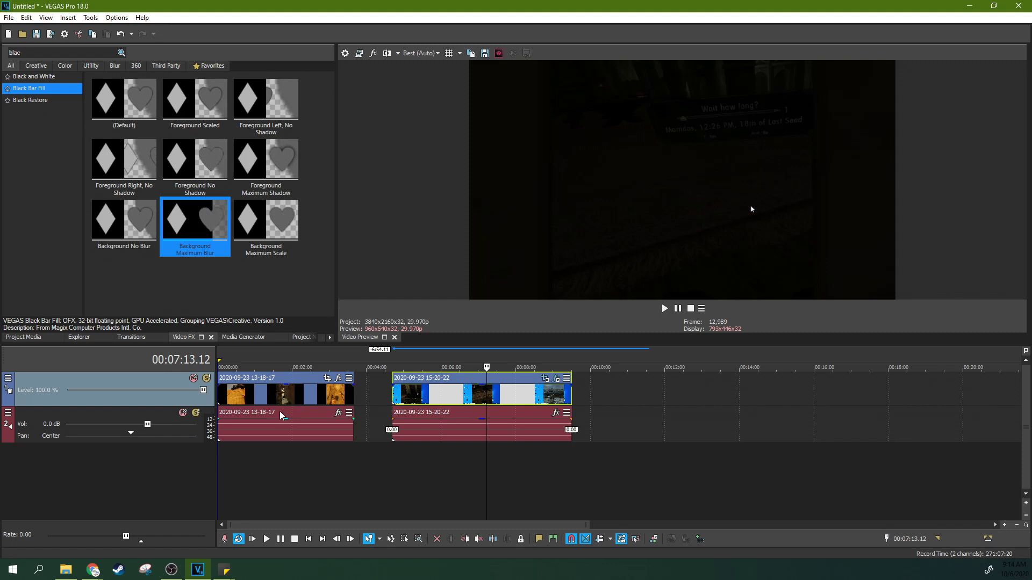
{"action": "left_click", "coordinate": [295, 389]}
{"action": "left_click", "coordinate": [445, 392]}
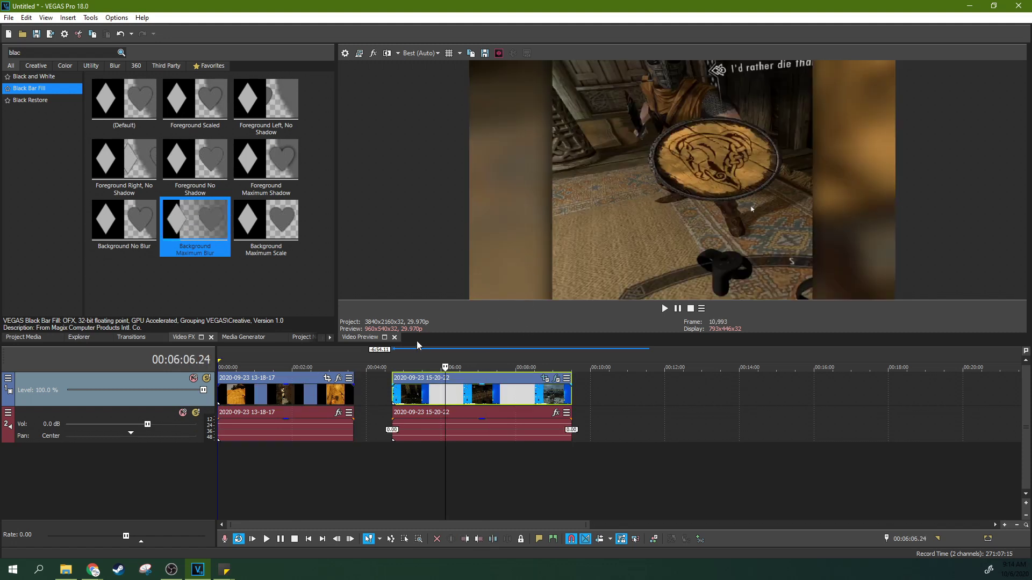
{"action": "left_click", "coordinate": [346, 56]}
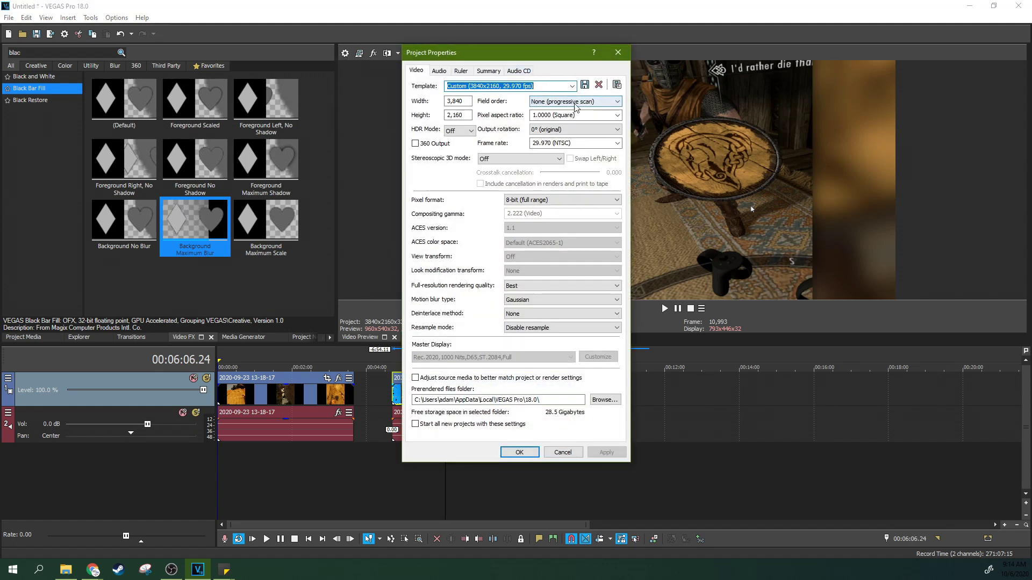
{"action": "left_click", "coordinate": [539, 87]}
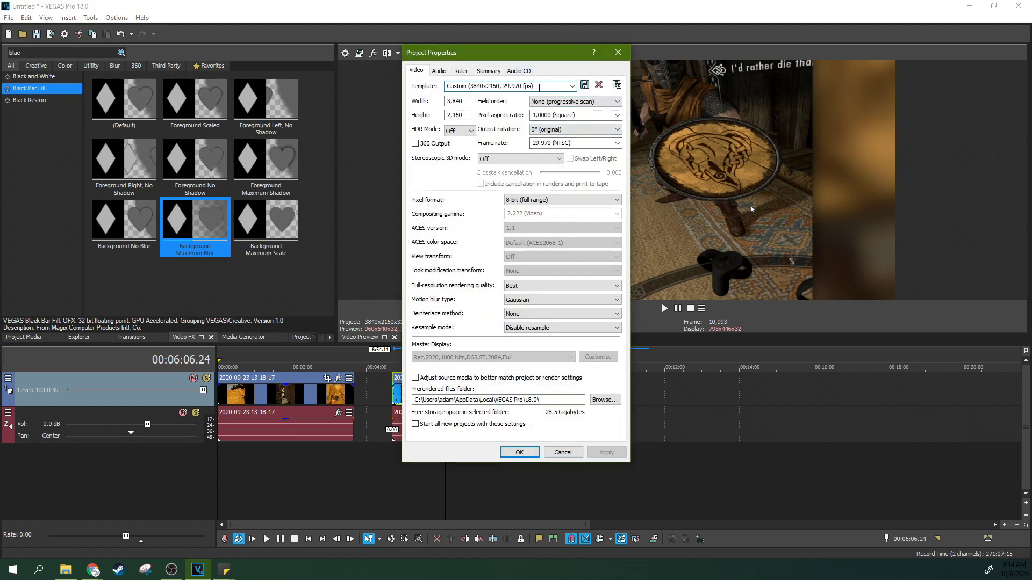
{"action": "key", "text": "shift+Left"}
{"action": "key", "text": "shift+Left"}
{"action": "key", "text": "shift+Left"}
{"action": "key", "text": "shift+Left"}
{"action": "key", "text": "shift+Left"}
{"action": "key", "text": "shift+Left"}
{"action": "key", "text": "shift+Left"}
{"action": "key", "text": "shift+Left"}
{"action": "key", "text": "shift+Left"}
{"action": "key", "text": "shift+Left"}
{"action": "key", "text": "shift+Left"}
{"action": "key", "text": "shift+Left"}
{"action": "key", "text": "shift+Left"}
{"action": "key", "text": "shift+Left"}
{"action": "key", "text": "shift+Left"}
{"action": "key", "text": "shift+Left"}
{"action": "key", "text": "shift+Left"}
{"action": "key", "text": "shift+Left"}
{"action": "key", "text": "shift+Left"}
{"action": "key", "text": "shift+Left"}
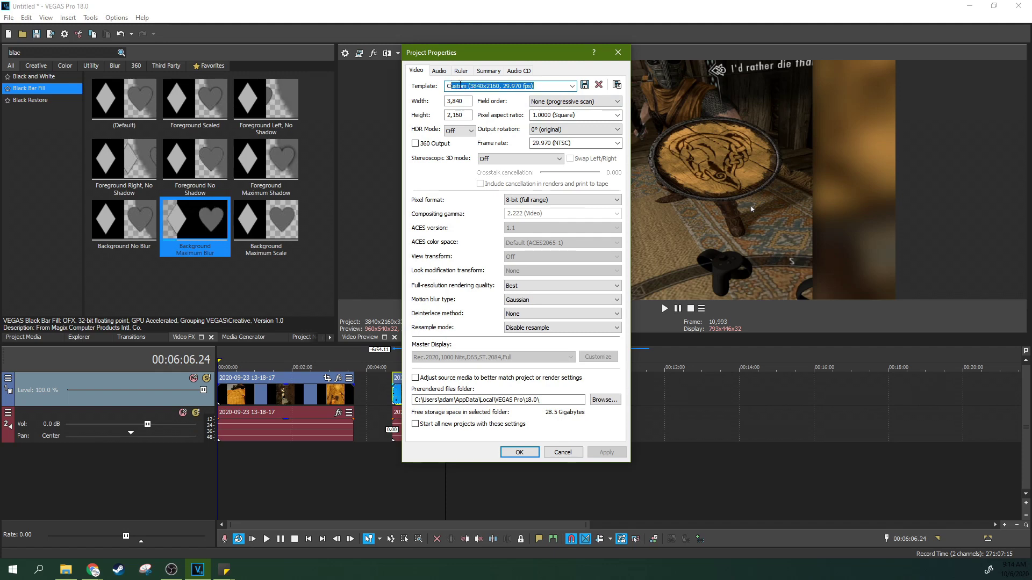
{"action": "left_click", "coordinate": [538, 87]}
{"action": "left_click", "coordinate": [618, 52]}
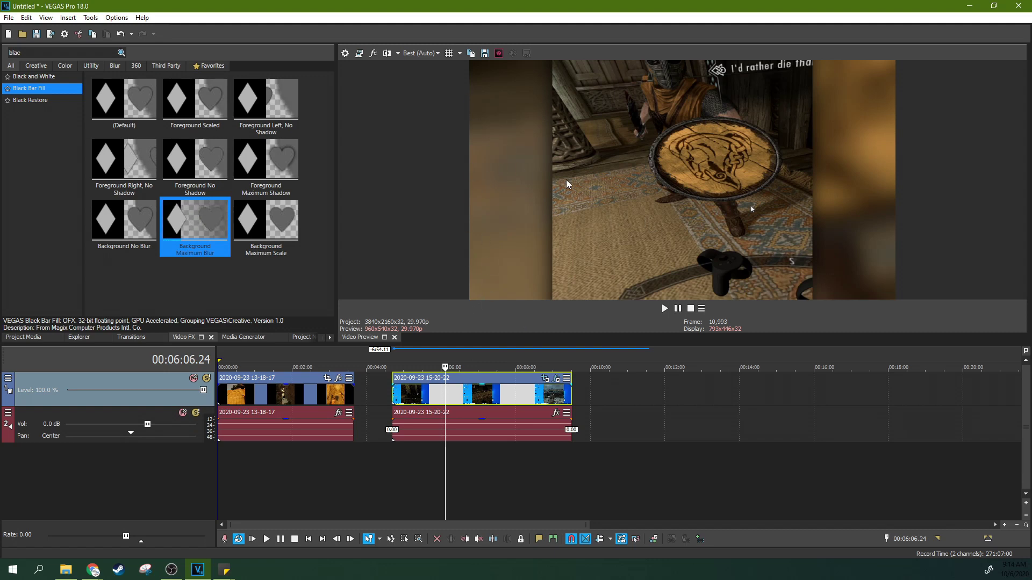
{"action": "left_click", "coordinate": [484, 411]}
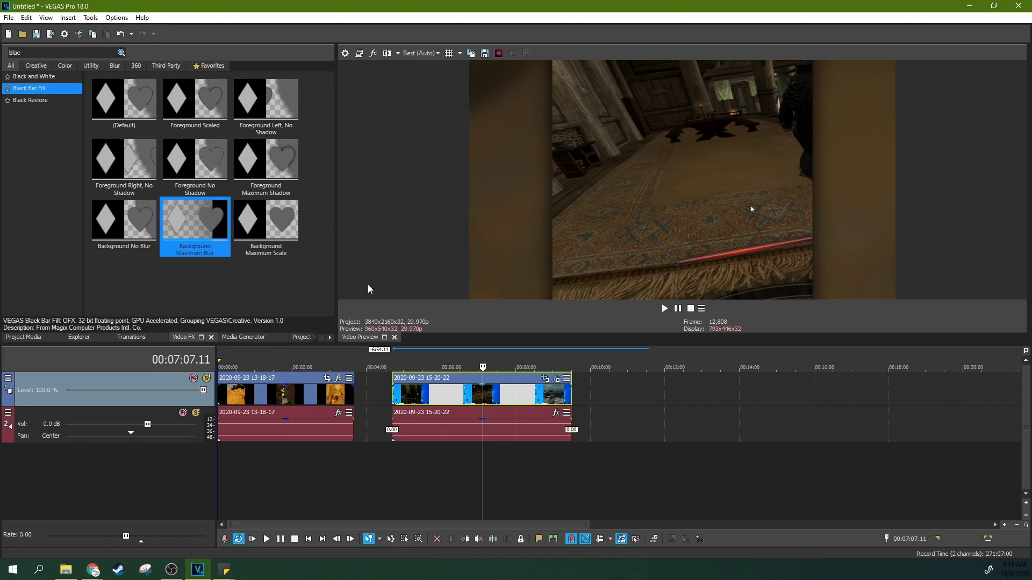
Select the first clip and open its Event Pan/Crop, still at the default 1,920 × 1,080 framing
{"action": "left_click", "coordinate": [293, 392]}
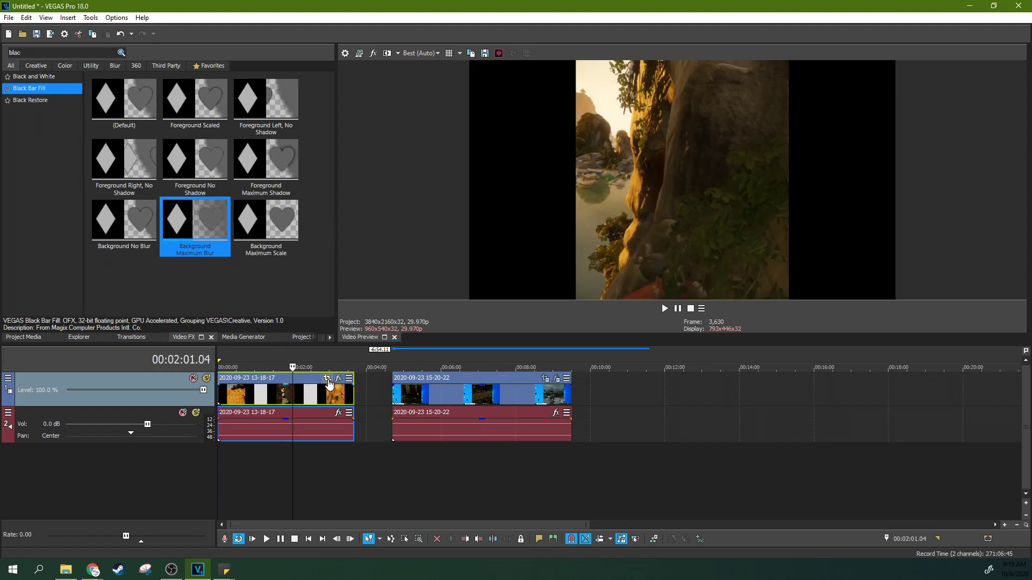
{"action": "left_click", "coordinate": [327, 379]}
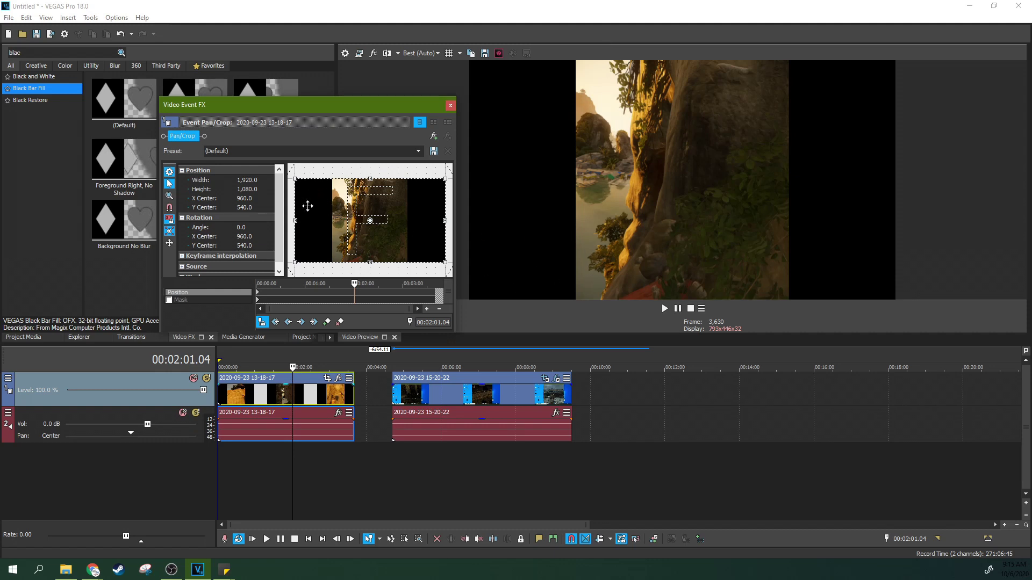
Apply the 16:9 Widescreen TV crop preset and move the position keyframe and playhead to 00:00:00.00
{"action": "left_click", "coordinate": [410, 151]}
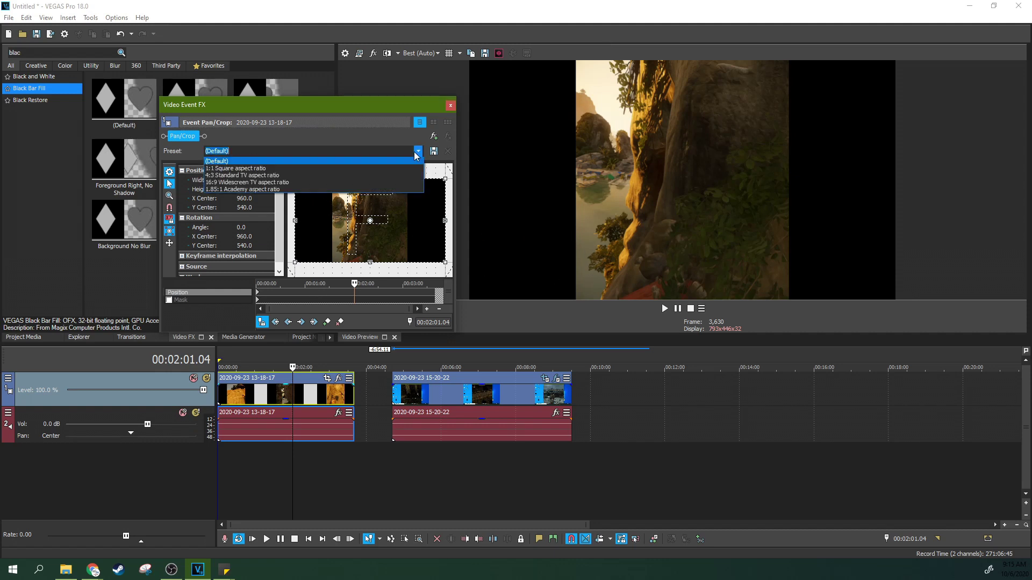
{"action": "left_click", "coordinate": [357, 181]}
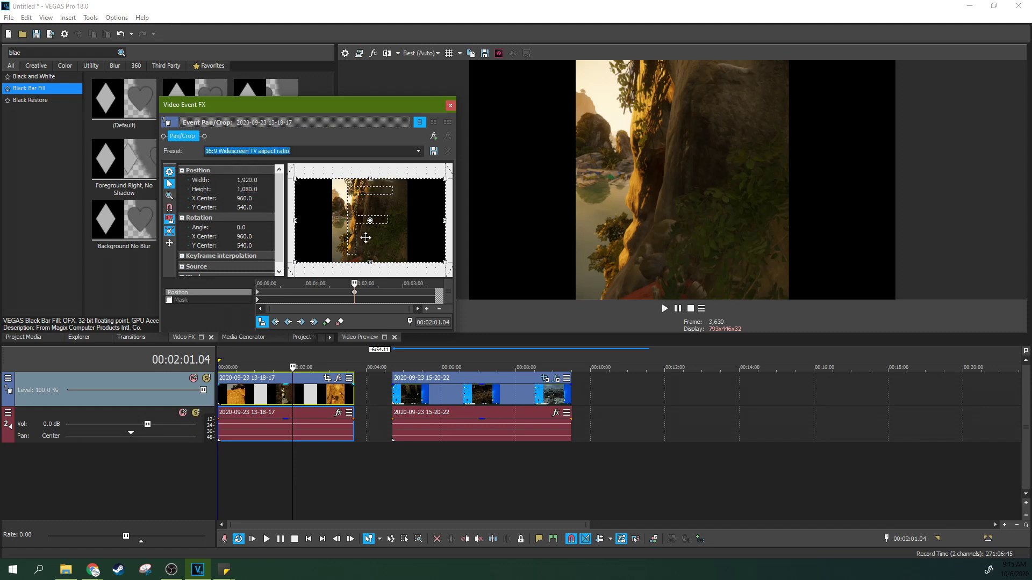
{"action": "left_click", "coordinate": [355, 297]}
{"action": "left_click_drag", "start_coordinate": [355, 296], "coordinate": [258, 300]}
{"action": "left_click", "coordinate": [257, 298]}
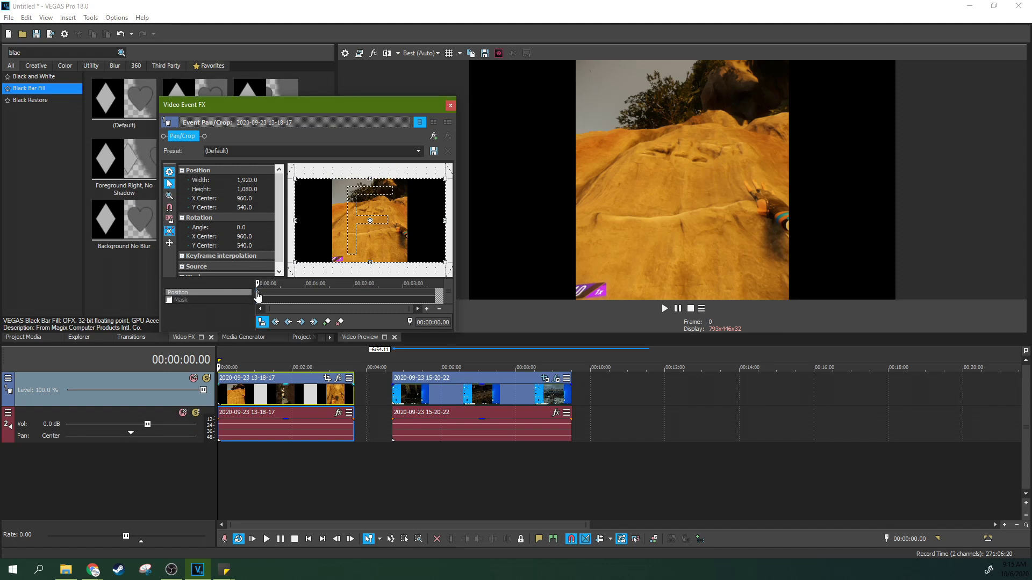
{"action": "left_click", "coordinate": [261, 322]}
Narrow the first clip's crop frame to 955.9 × 1,080 around the vertical footage, then close Pan/Crop
{"action": "left_click_drag", "start_coordinate": [295, 220], "coordinate": [333, 222]}
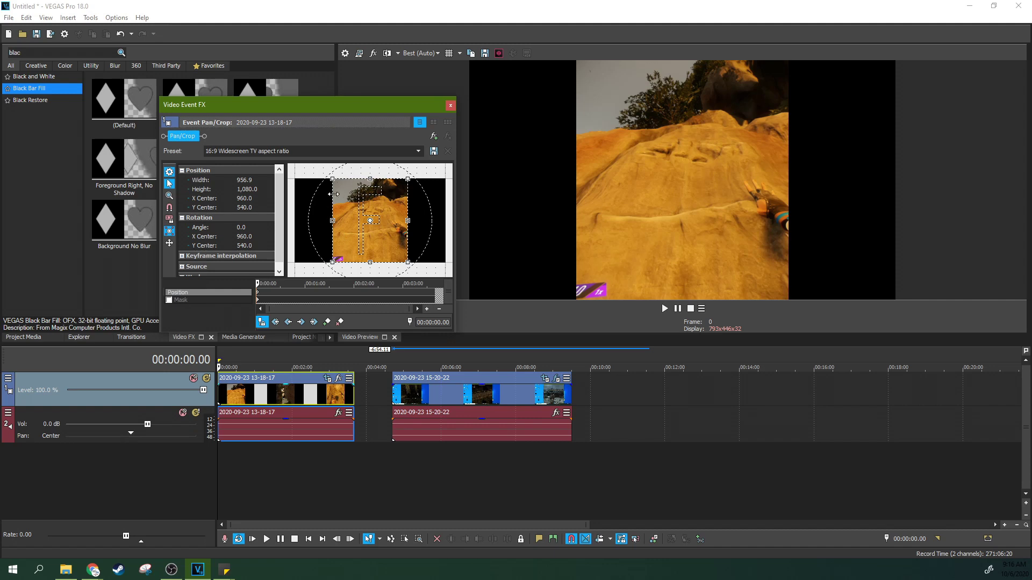
{"action": "scroll", "coordinate": [357, 242], "scroll_direction": "up", "scroll_amount": 5}
{"action": "scroll", "coordinate": [357, 243], "scroll_direction": "down", "scroll_amount": 1}
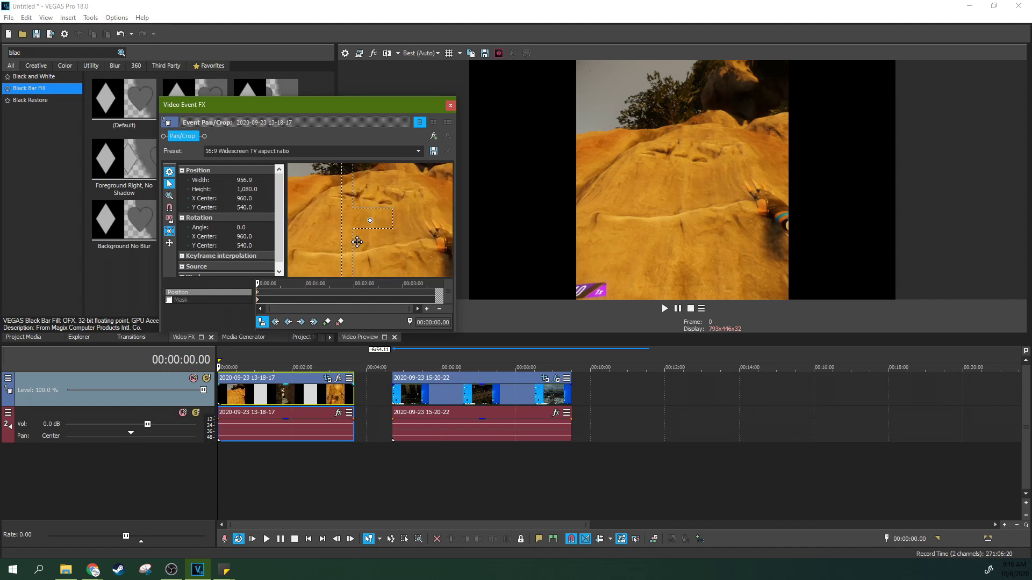
{"action": "left_click_drag", "start_coordinate": [294, 223], "coordinate": [294, 223]}
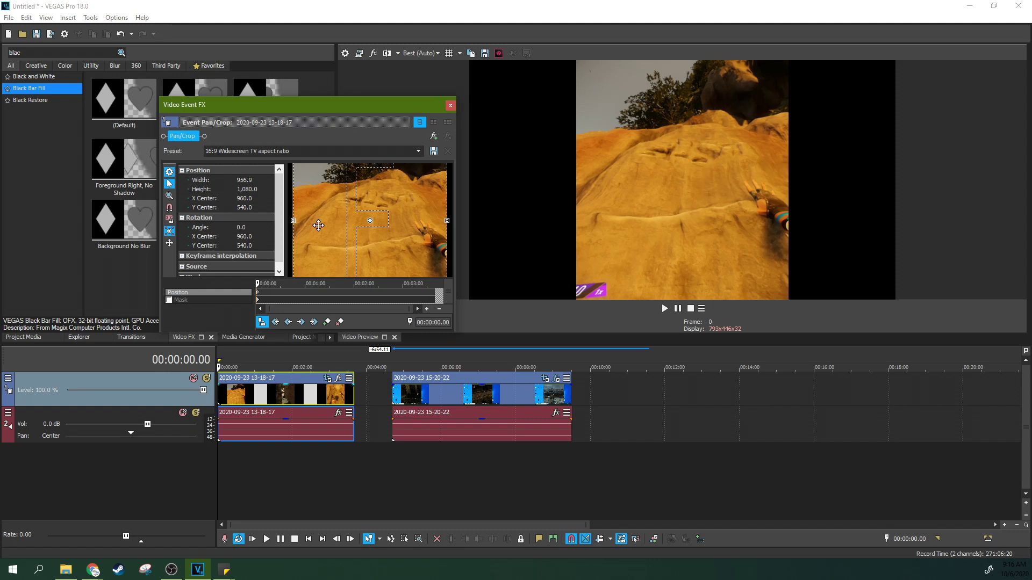
{"action": "scroll", "coordinate": [319, 226], "scroll_direction": "down", "scroll_amount": 2}
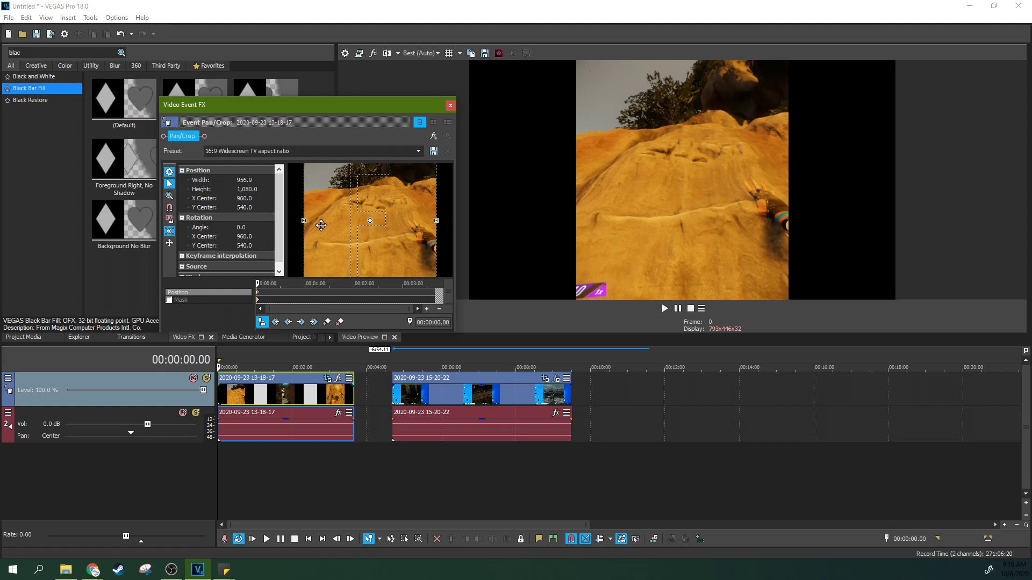
{"action": "left_click", "coordinate": [450, 106]}
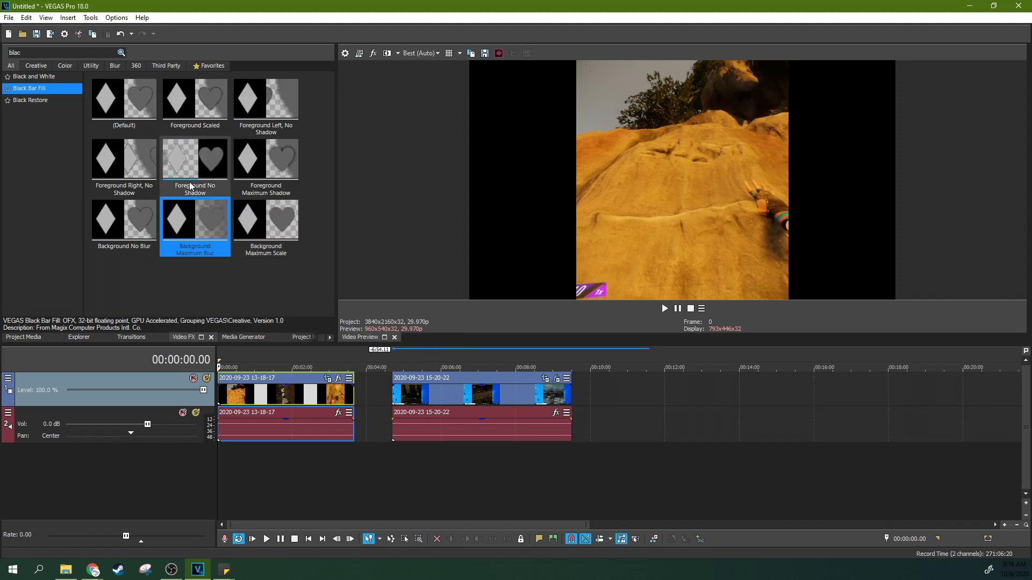
Apply Black Bar Fill's Foreground No Shadow preset to the first clip with Shadow Blur 1.000
{"action": "left_click_drag", "start_coordinate": [189, 183], "coordinate": [268, 395]}
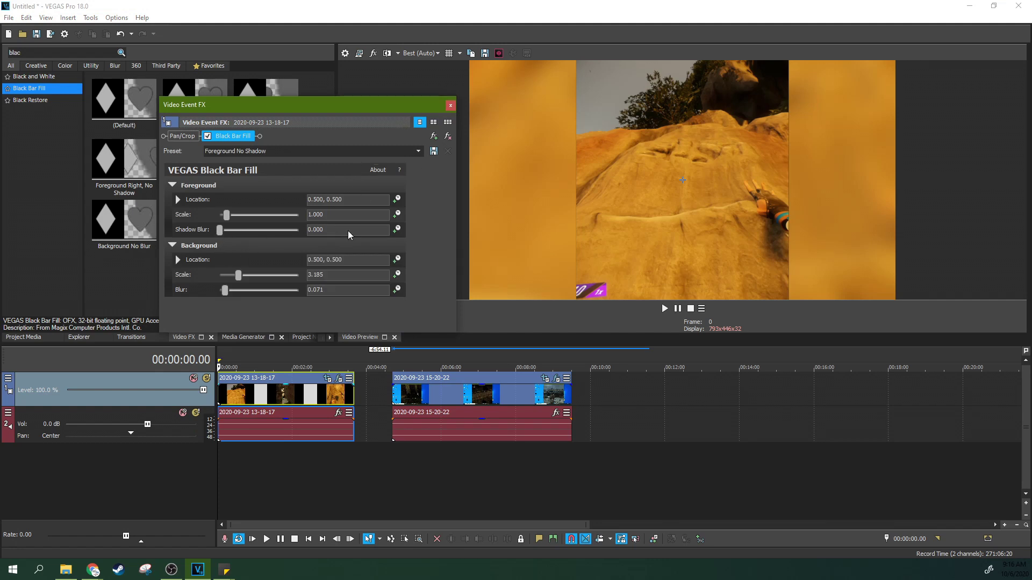
{"action": "left_click_drag", "start_coordinate": [220, 230], "coordinate": [377, 233]}
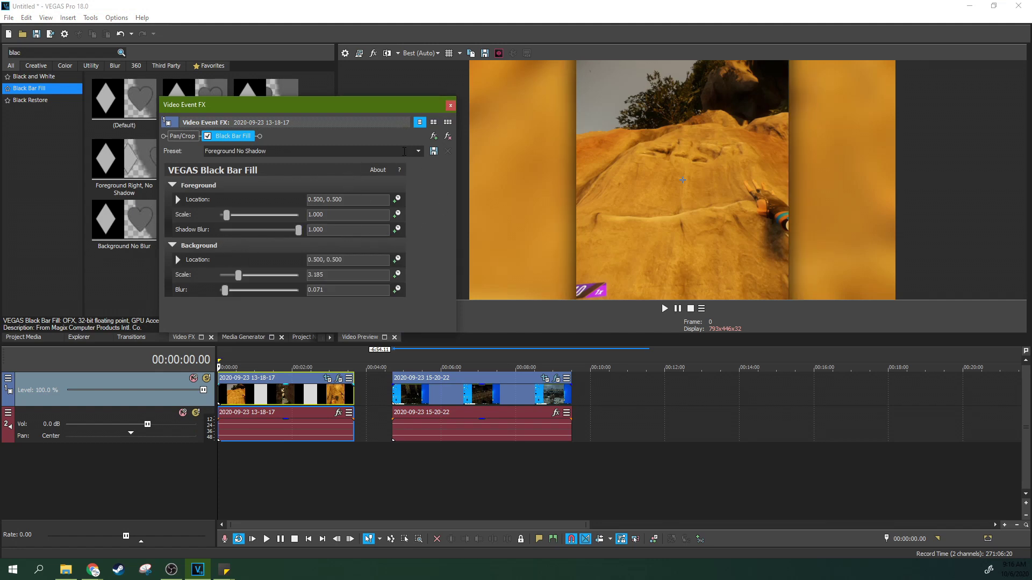